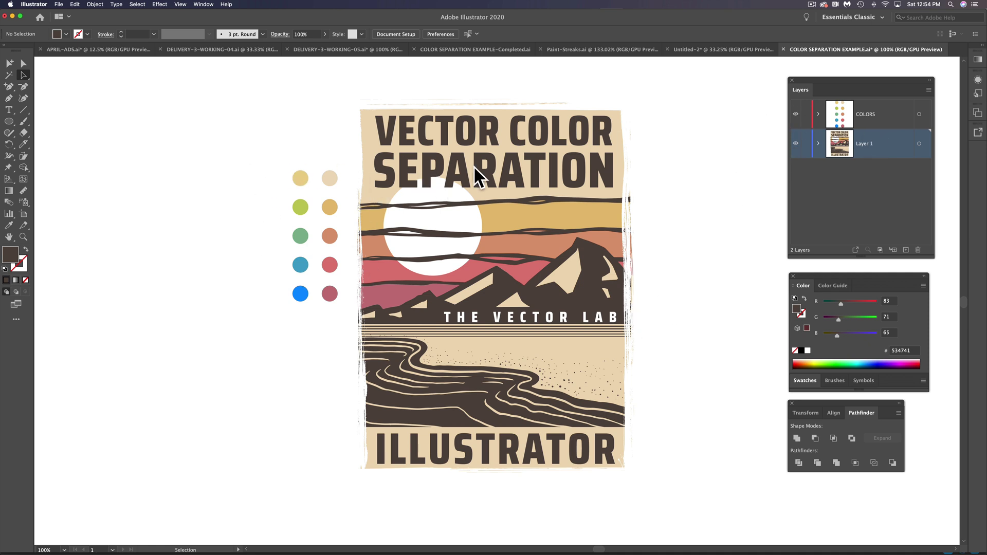
# - Hide the COLORS layer, then trial a magenta colour on the grunge border and undo it
pyautogui.click(796, 114)
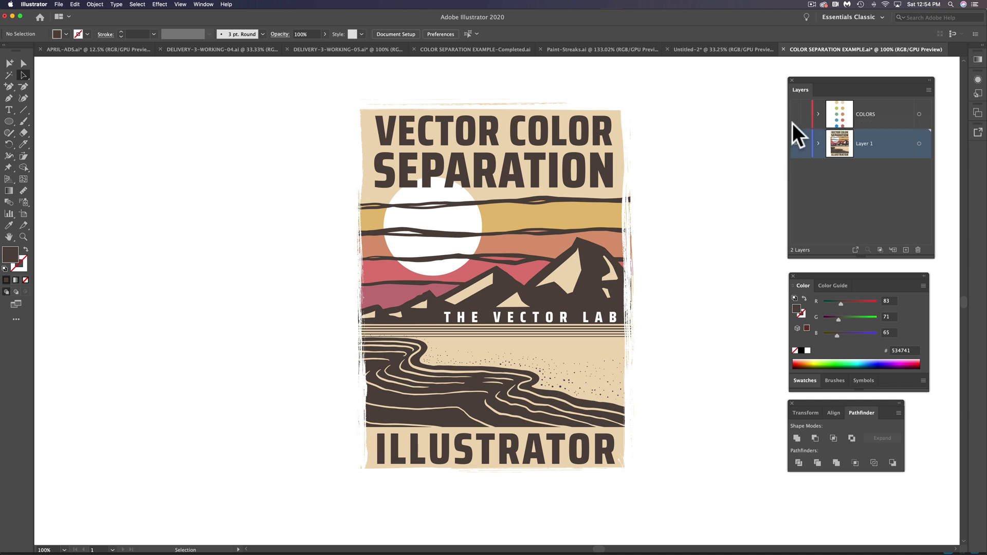
pyautogui.scroll(-1, 771, 237)
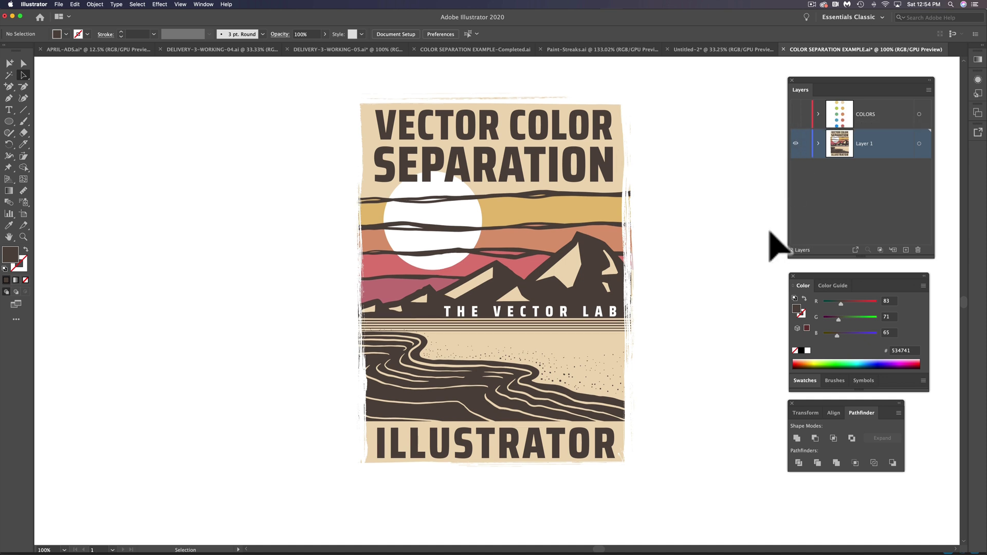
pyautogui.click(628, 230)
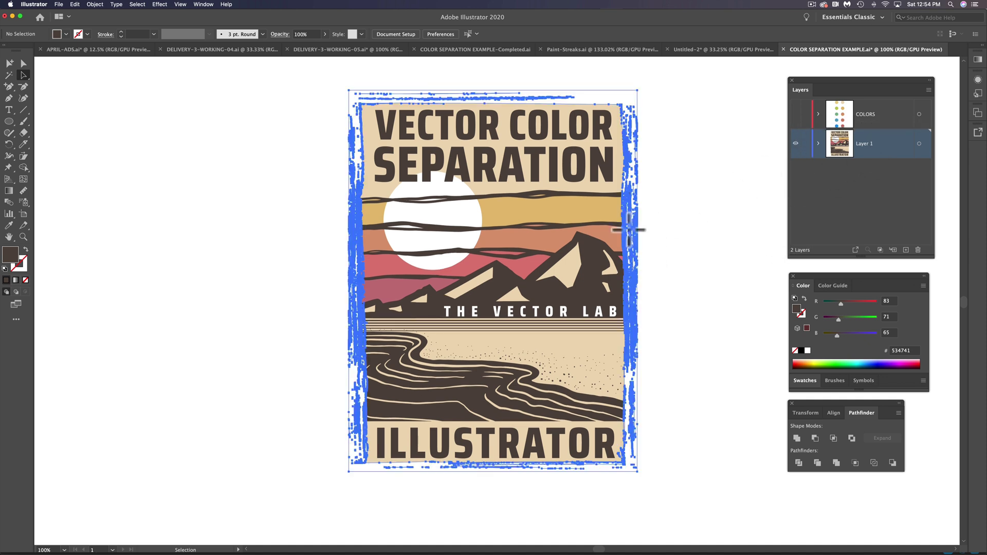
pyautogui.click(837, 316)
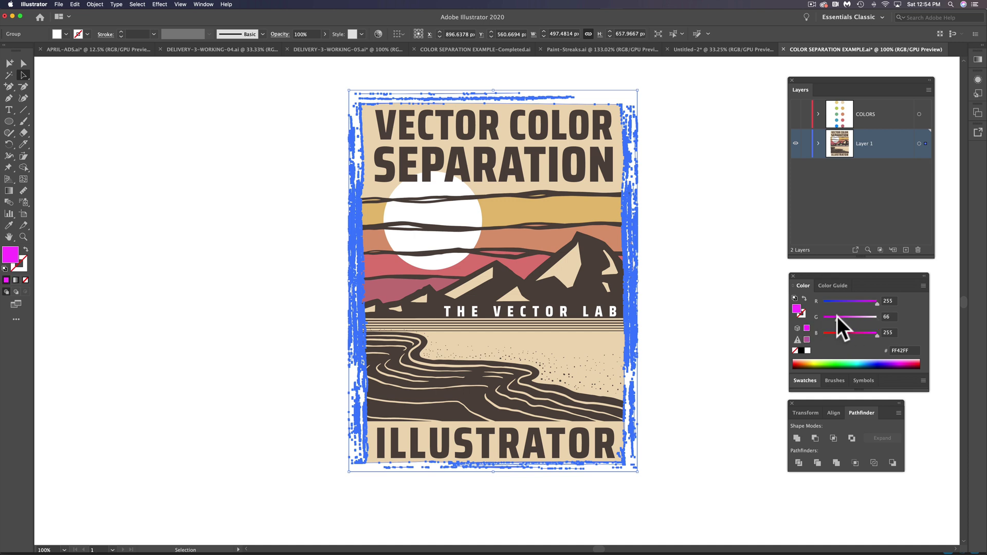
pyautogui.click(685, 260)
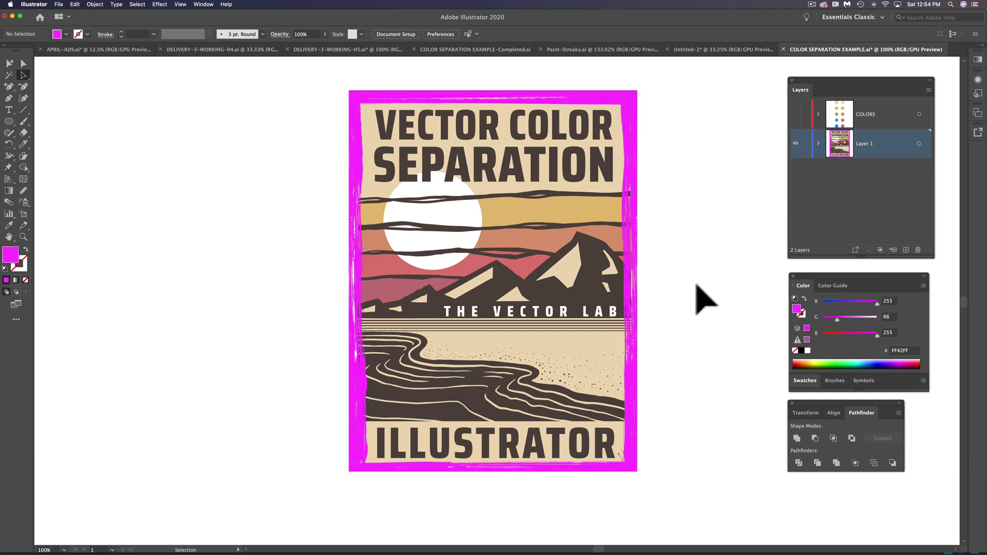
pyautogui.press('super+z')
pyautogui.press('super+z')
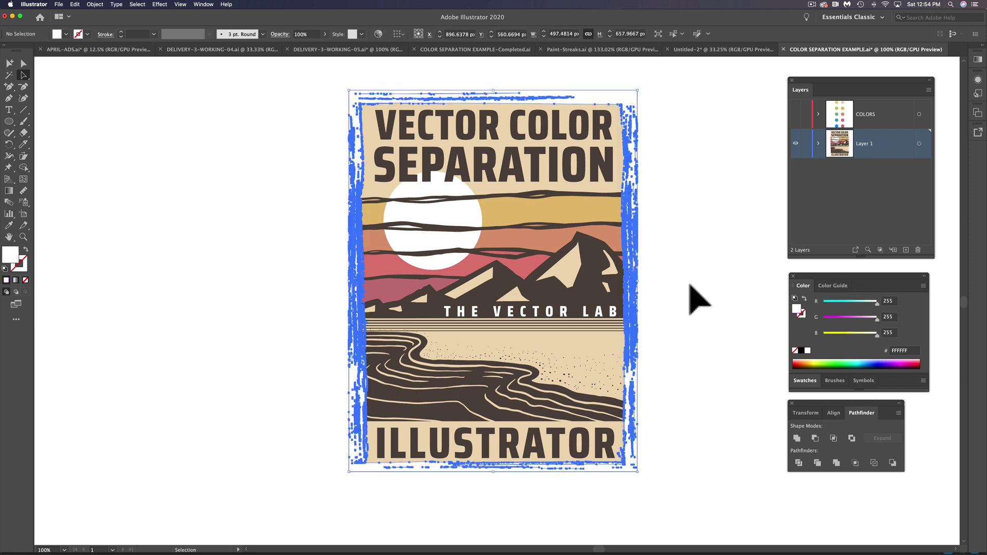
# - Move the border, white sun and mountain-river group off the poster, and inspect the sky bands, heading and stripes
pyautogui.moveTo(628, 208); pyautogui.dragTo(303, 216)
pyautogui.moveTo(460, 224); pyautogui.dragTo(366, 226)
pyautogui.moveTo(525, 234); pyautogui.dragTo(769, 231)
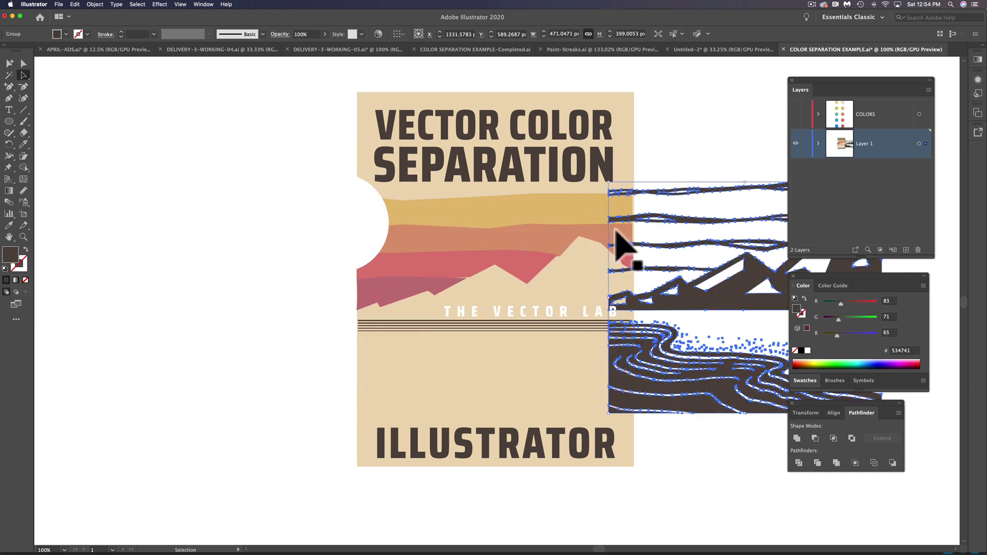
pyautogui.click(512, 264)
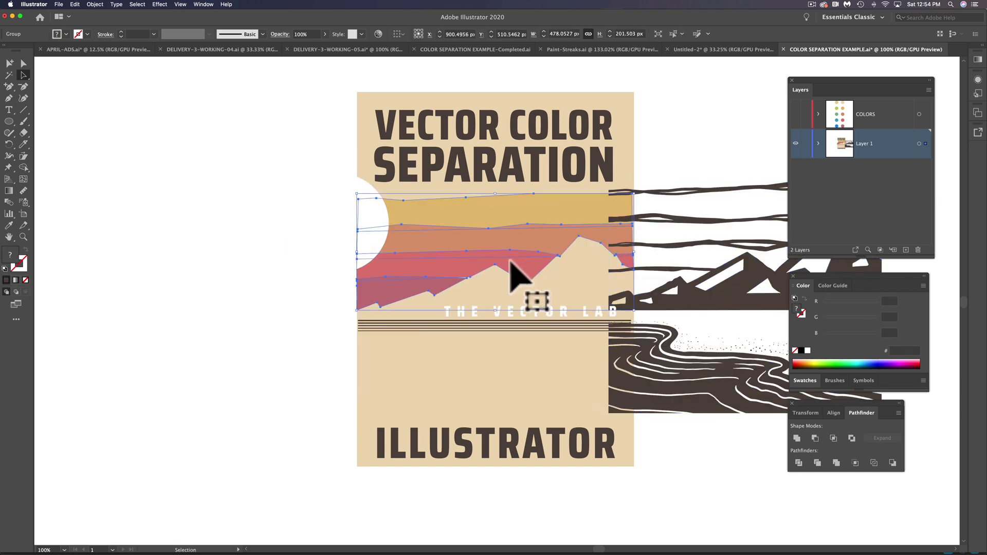
pyautogui.click(476, 175)
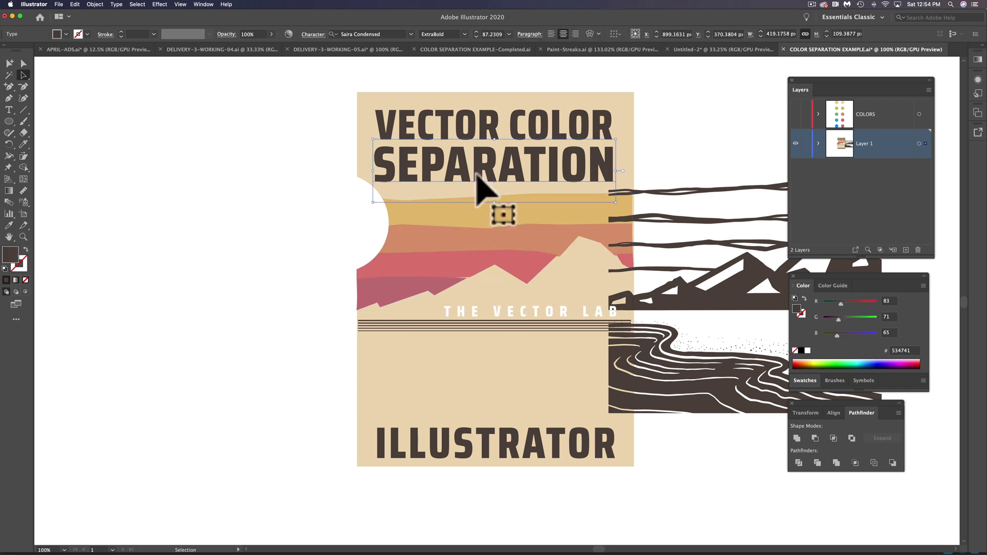
pyautogui.click(428, 330)
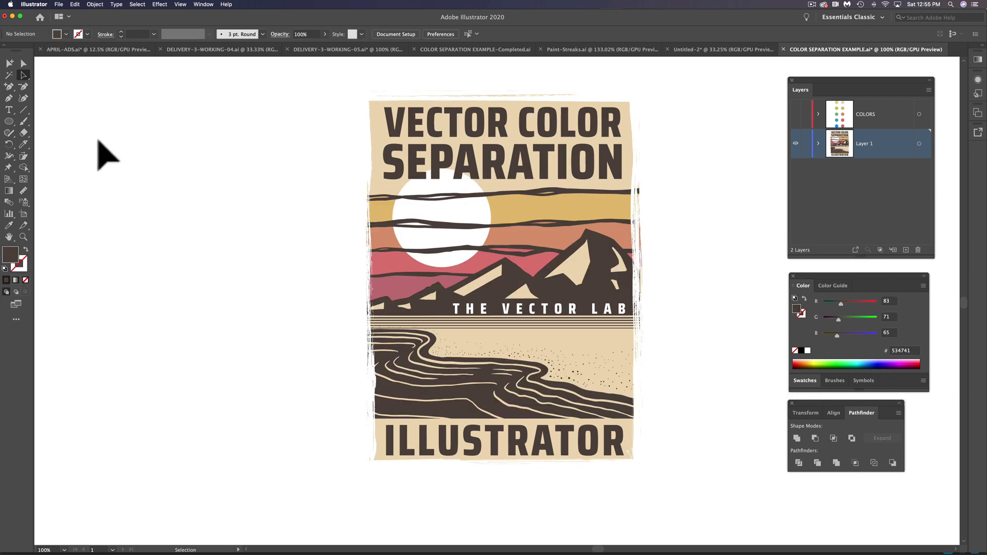
# - Select all the poster artwork and apply Expand Appearance
pyautogui.moveTo(351, 96); pyautogui.dragTo(333, 76)
pyautogui.moveTo(391, 157); pyautogui.dragTo(683, 502)
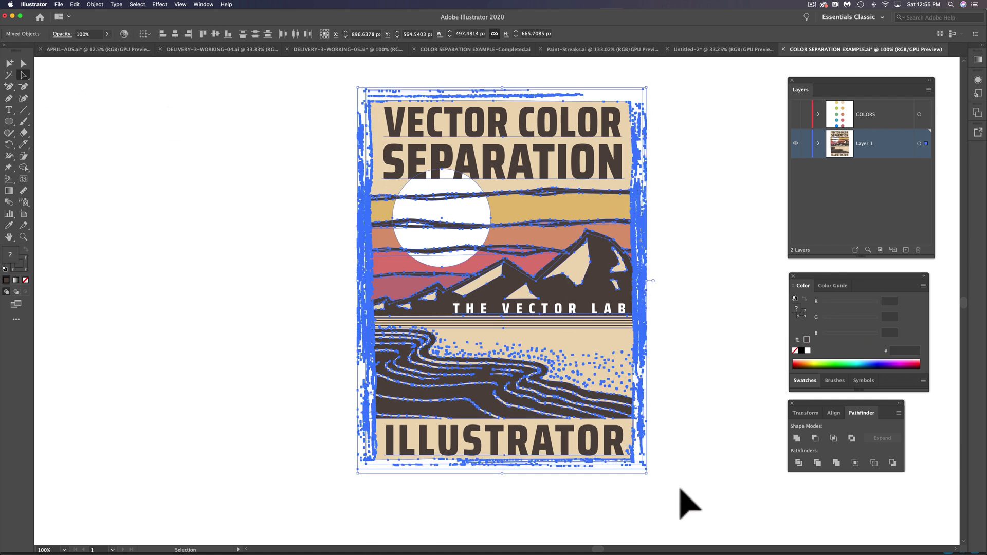
pyautogui.click(95, 4)
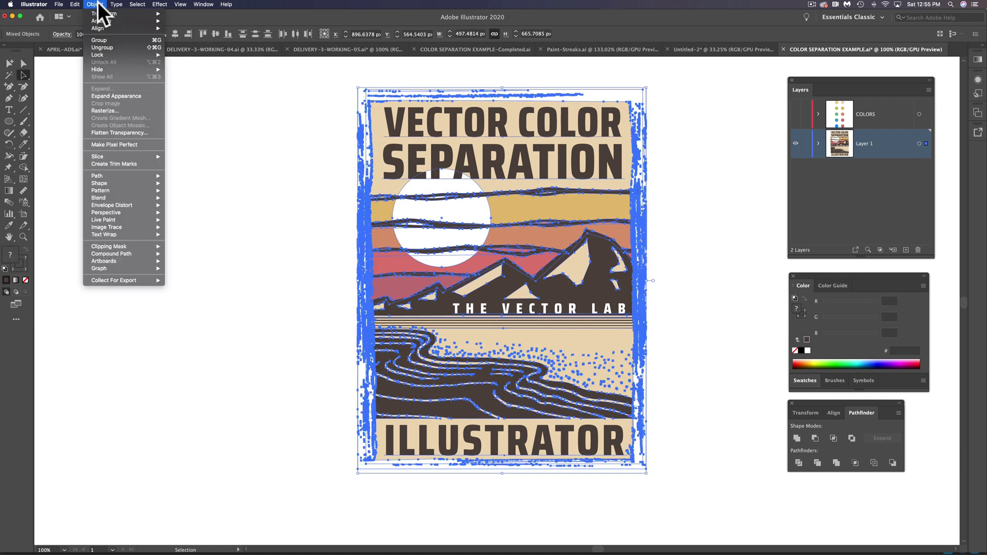
pyautogui.click(112, 96)
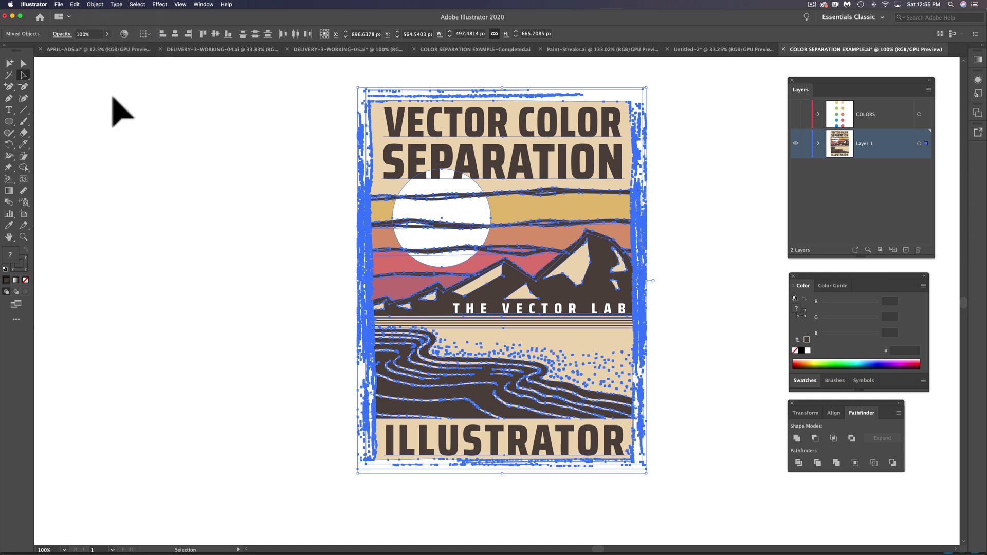
# - Expand the artwork twice, converting objects, fills and strokes into plain shapes
pyautogui.click(101, 3)
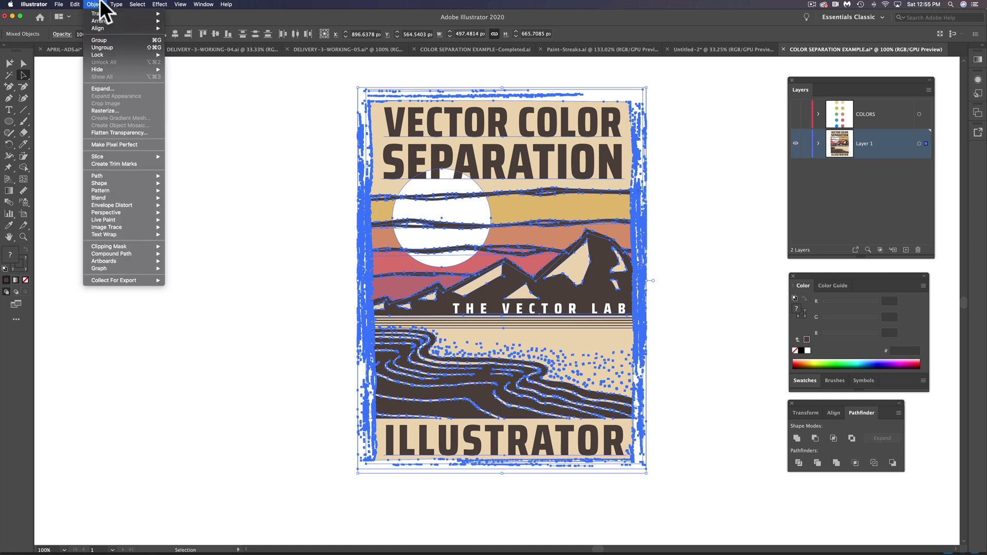
pyautogui.click(106, 88)
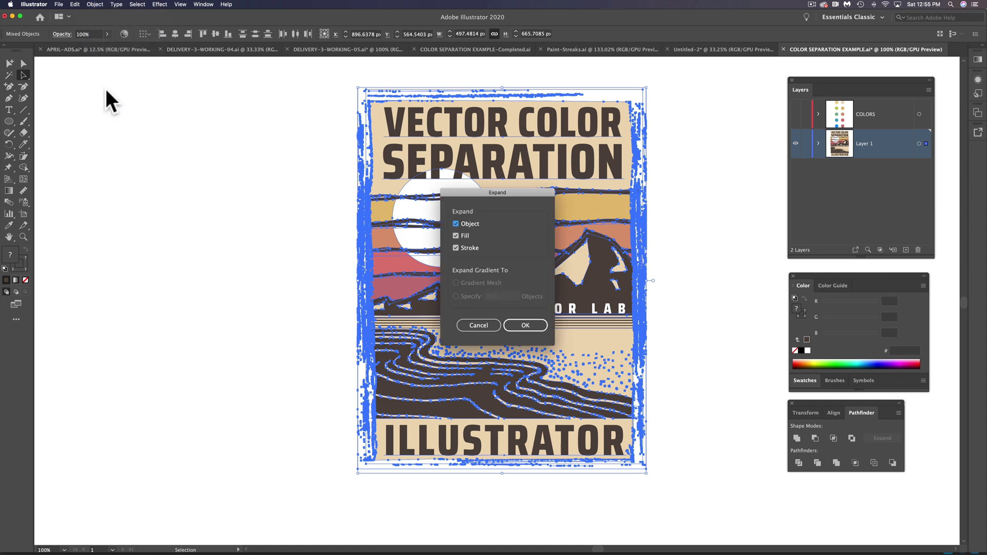
pyautogui.click(524, 324)
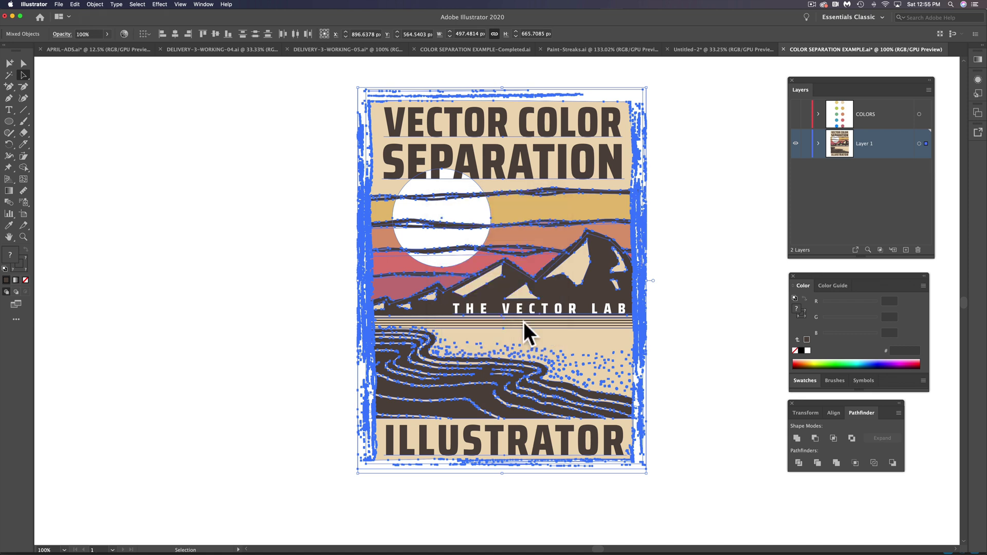
pyautogui.click(94, 4)
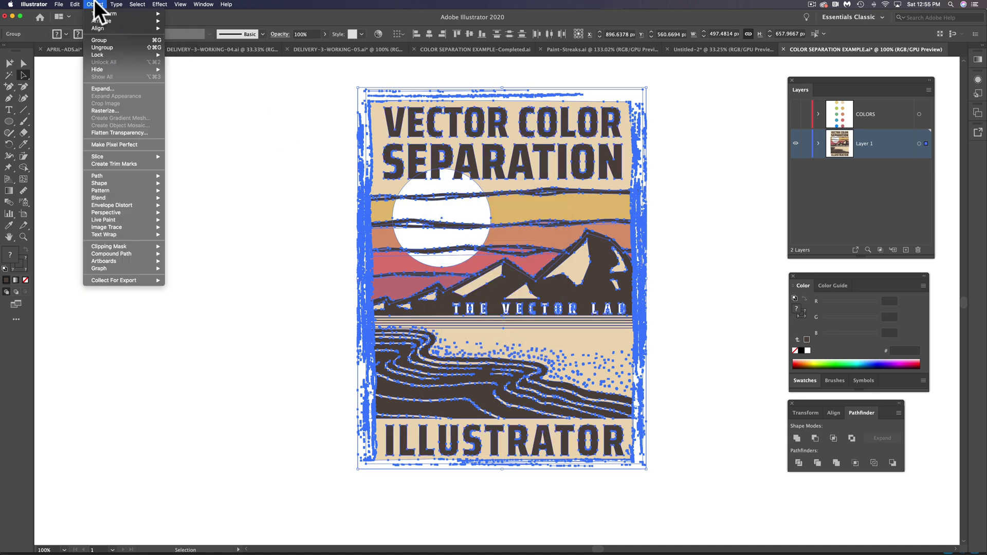
pyautogui.click(106, 89)
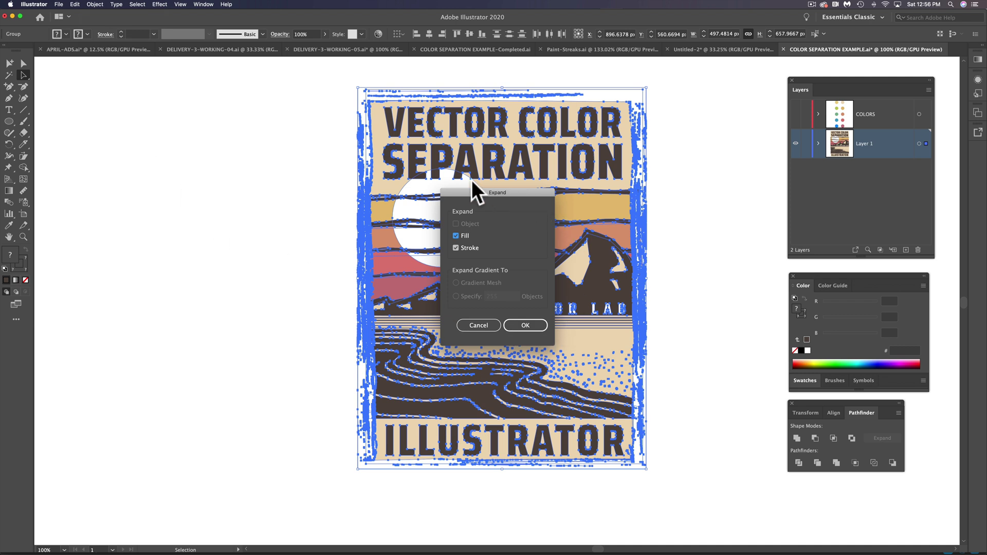
pyautogui.click(525, 325)
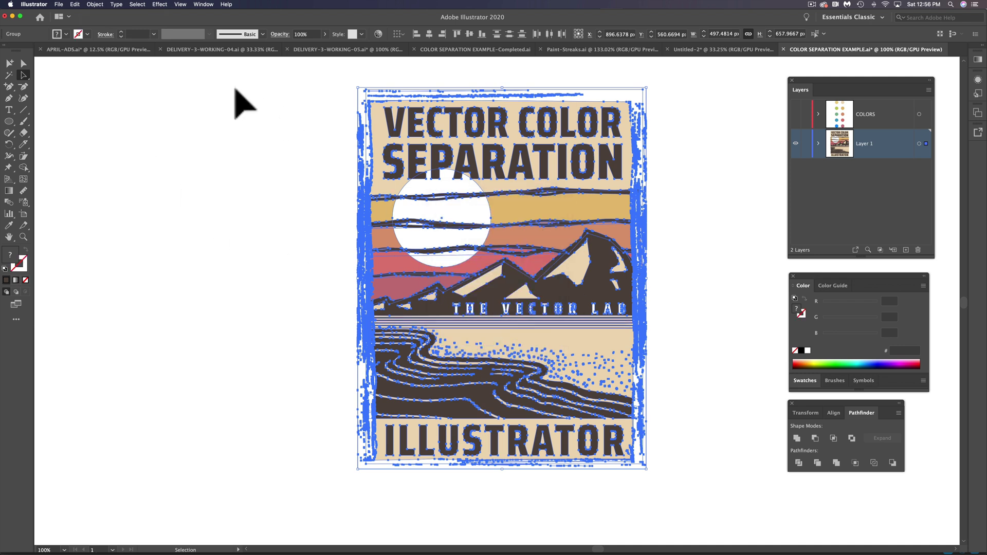
pyautogui.click(95, 7)
pyautogui.click(107, 98)
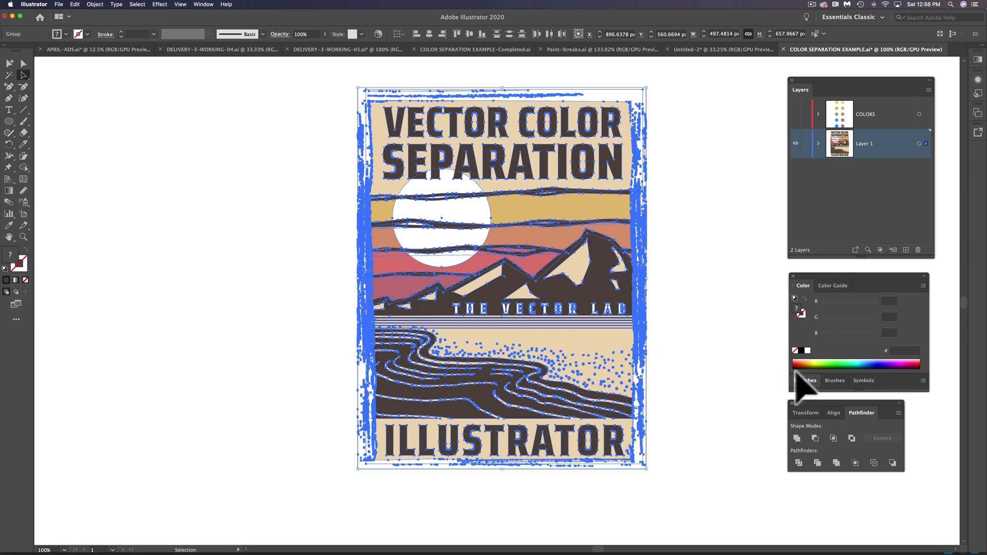
# - Apply Pathfinder Merge to the expanded poster so same-colour overlapping shapes combine
pyautogui.moveTo(843, 401); pyautogui.dragTo(711, 230)
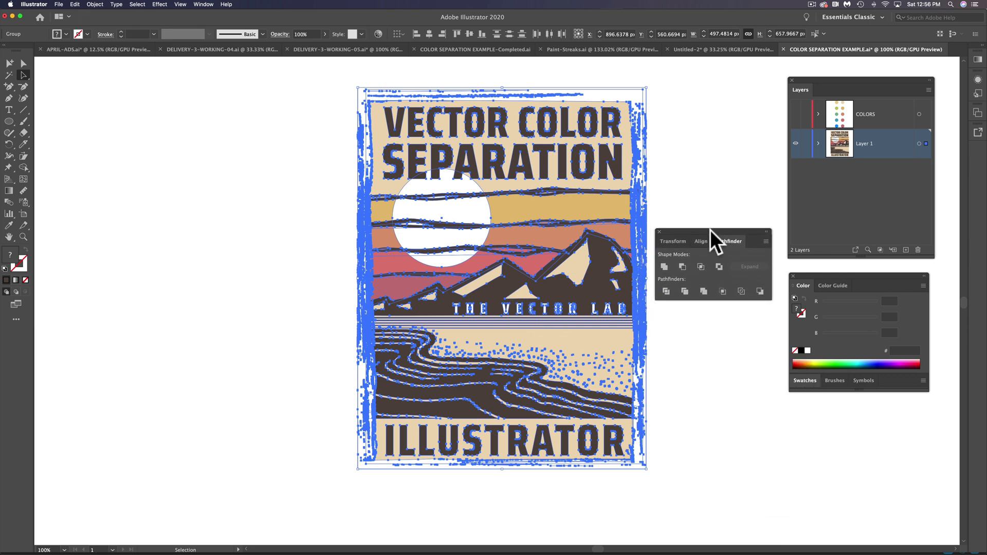
pyautogui.click(705, 289)
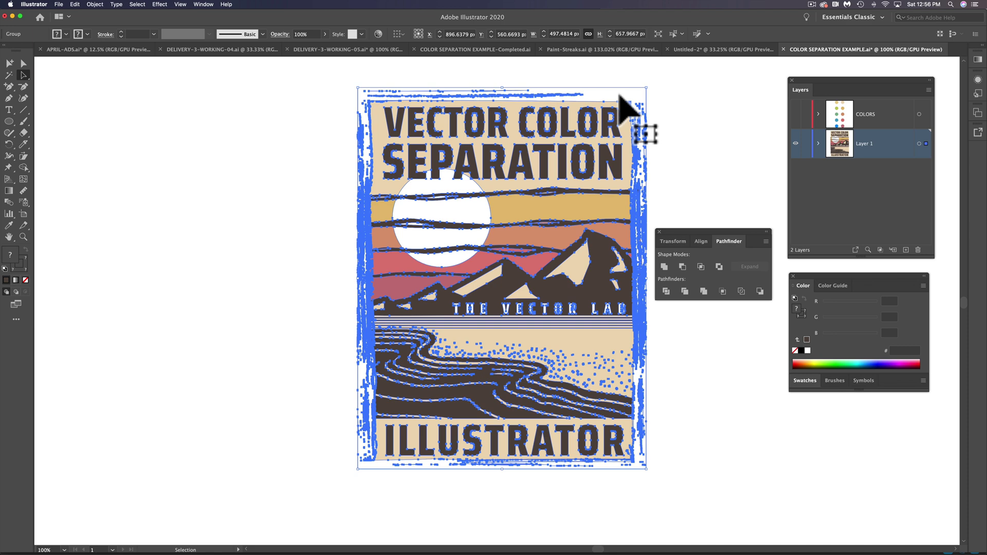
# - Isolate the poster group, select every path sharing the dark brown S's fill, and delete them
pyautogui.doubleClick(620, 96)
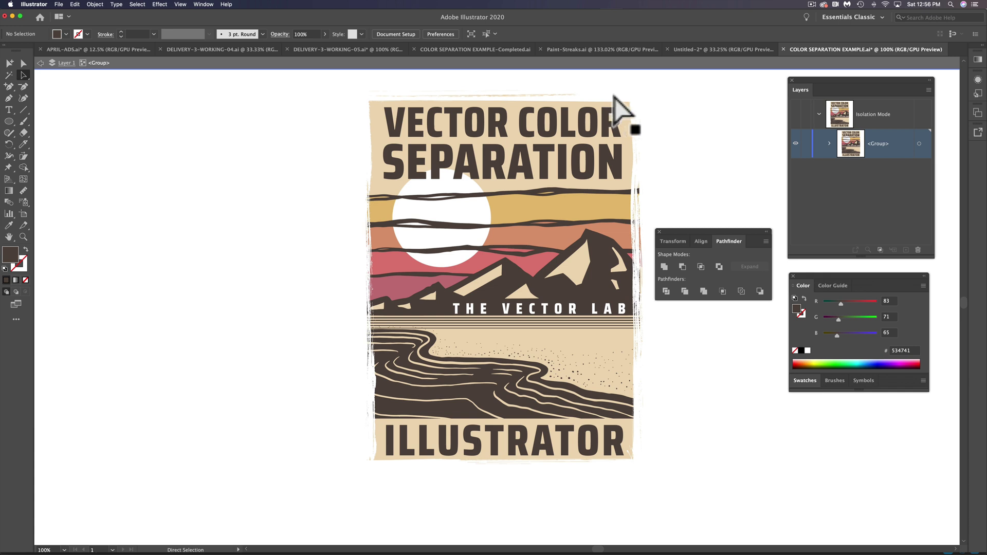
pyautogui.click(613, 96)
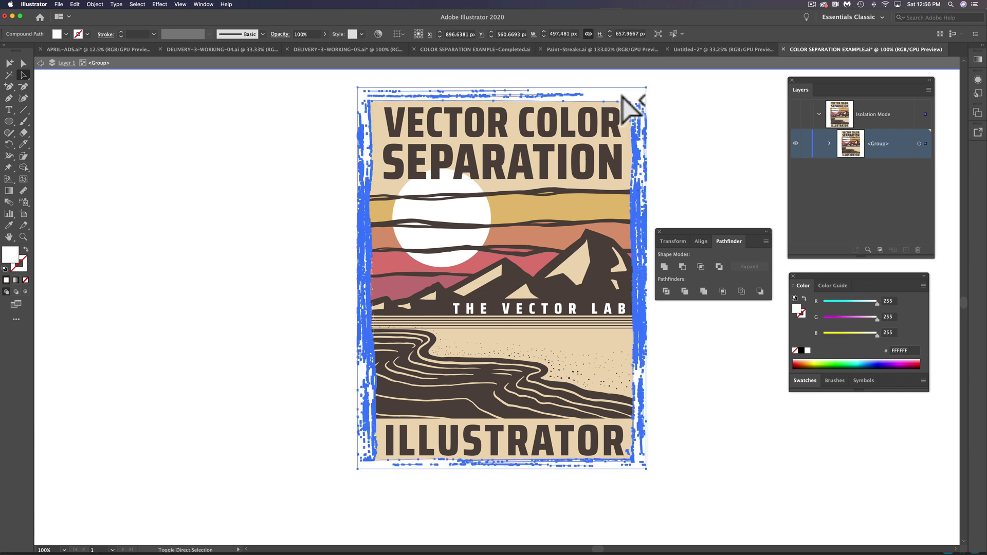
pyautogui.press('super+shift+f')
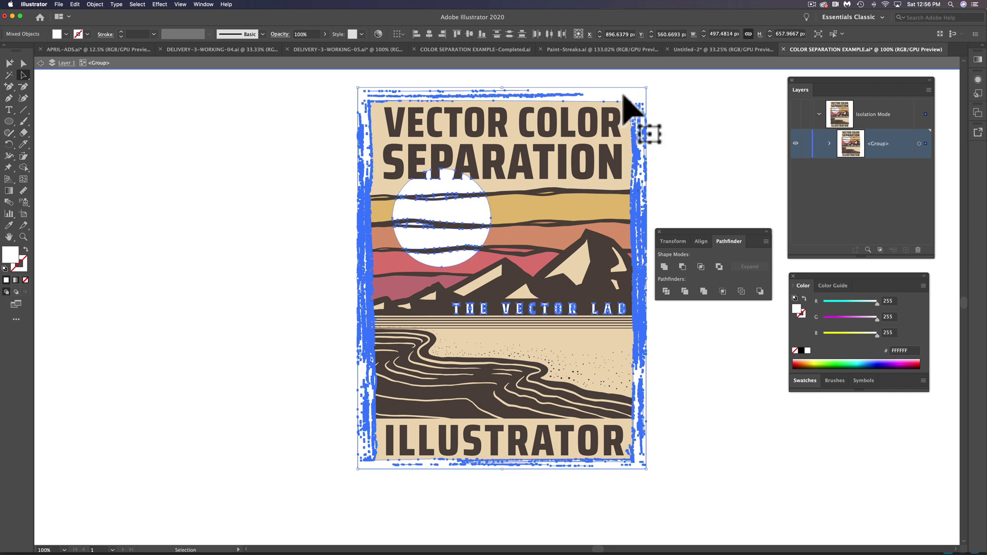
pyautogui.press('super+shift+a')
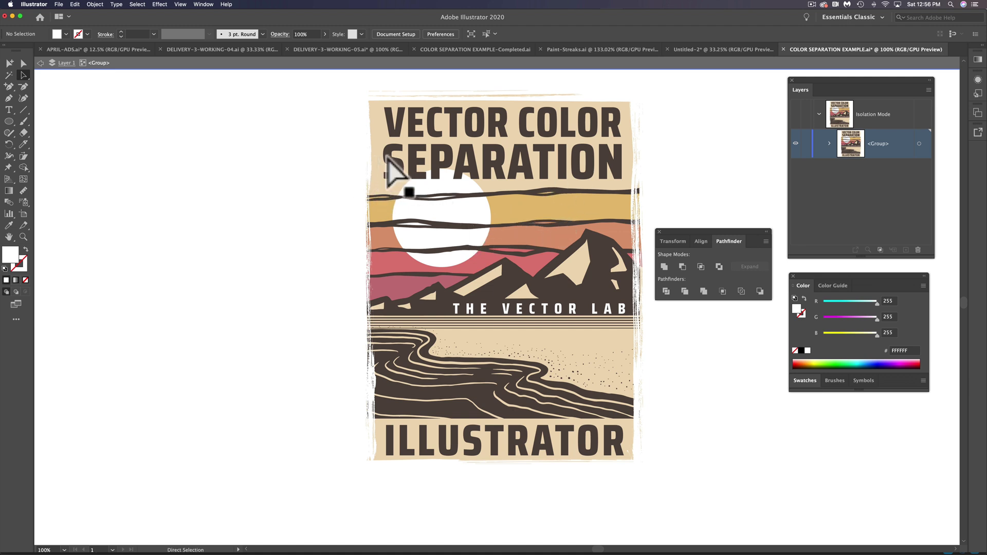
pyautogui.click(389, 159)
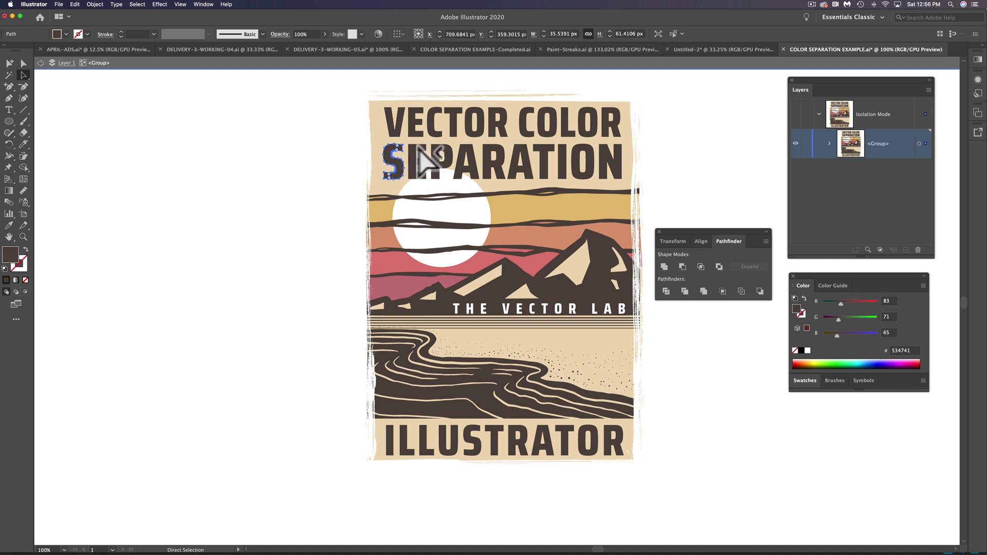
pyautogui.press('super+a')
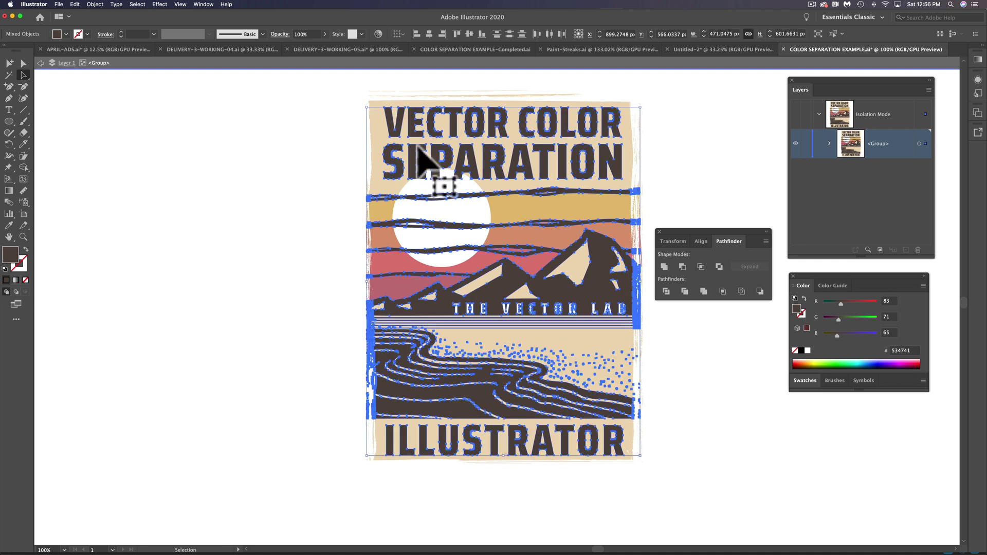
pyautogui.press('Delete')
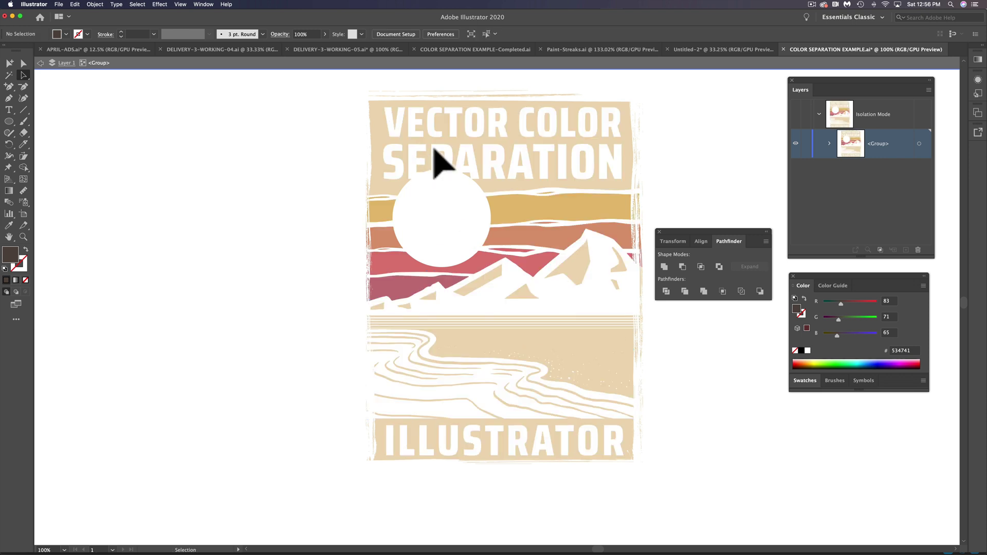
# - Exit isolation, paste the dark brown artwork in place on a new layer, and hide it
pyautogui.doubleClick(735, 191)
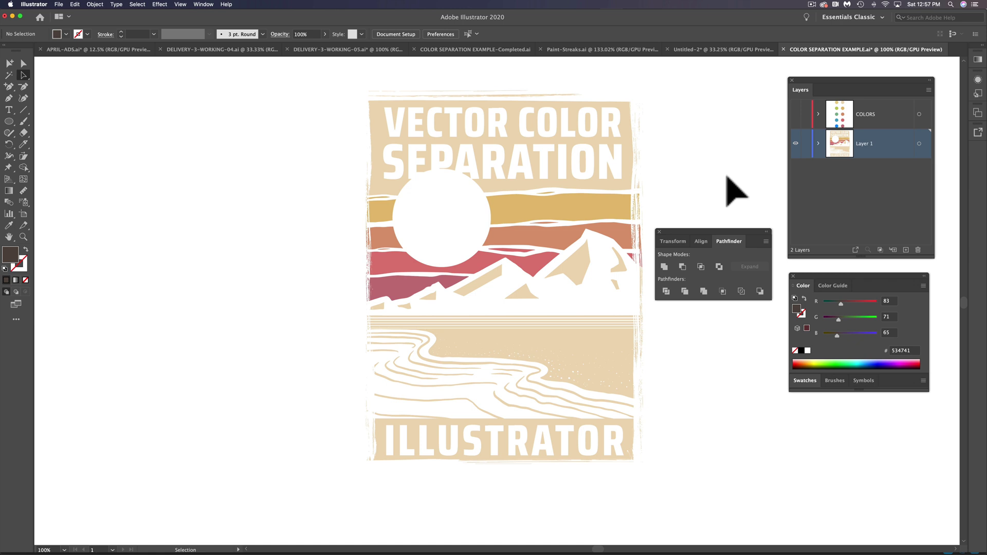
pyautogui.click(905, 249)
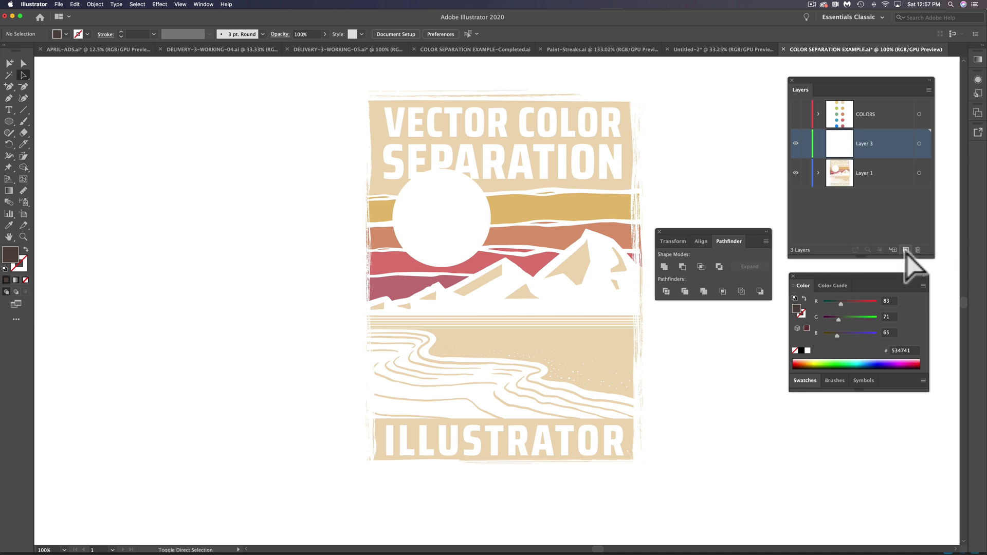
pyautogui.press('super+f')
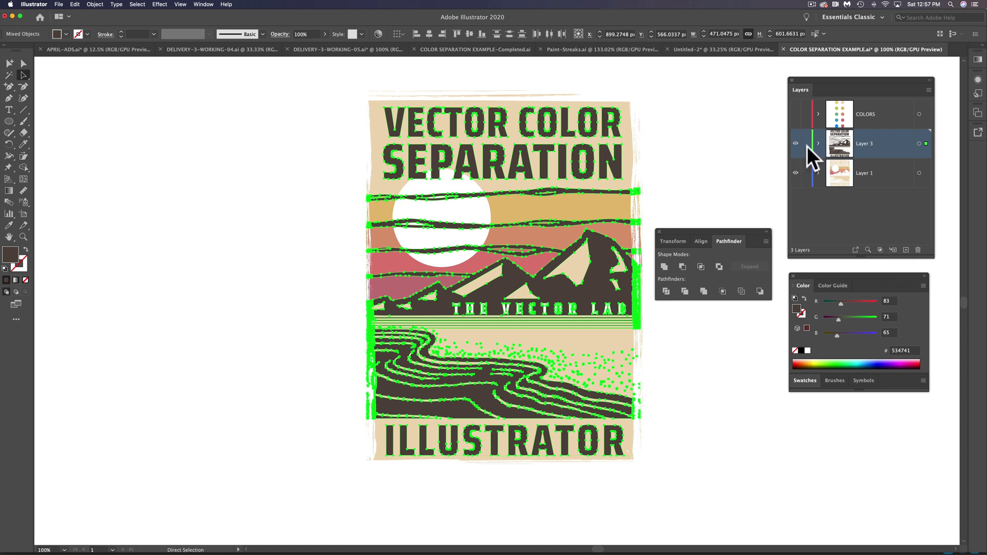
pyautogui.press('v')
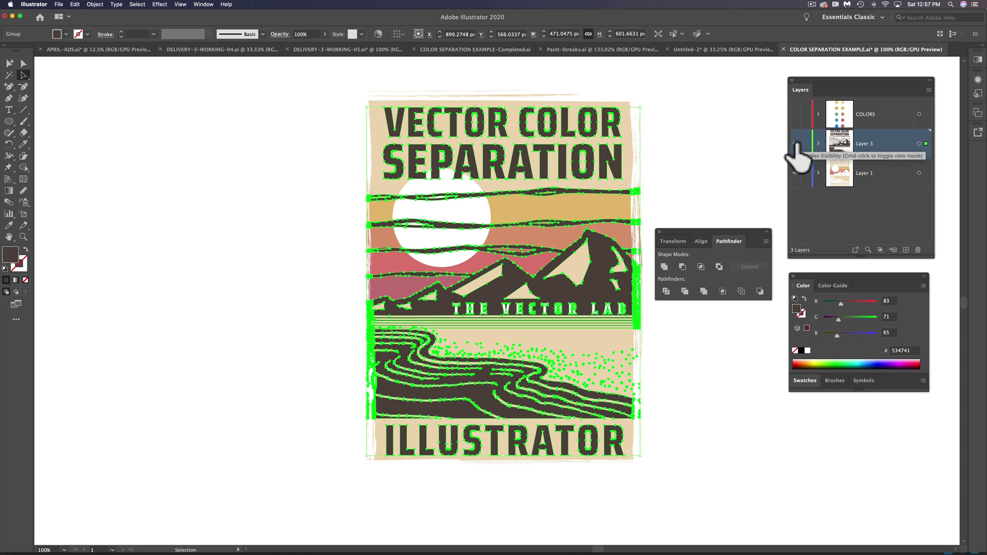
pyautogui.click(796, 144)
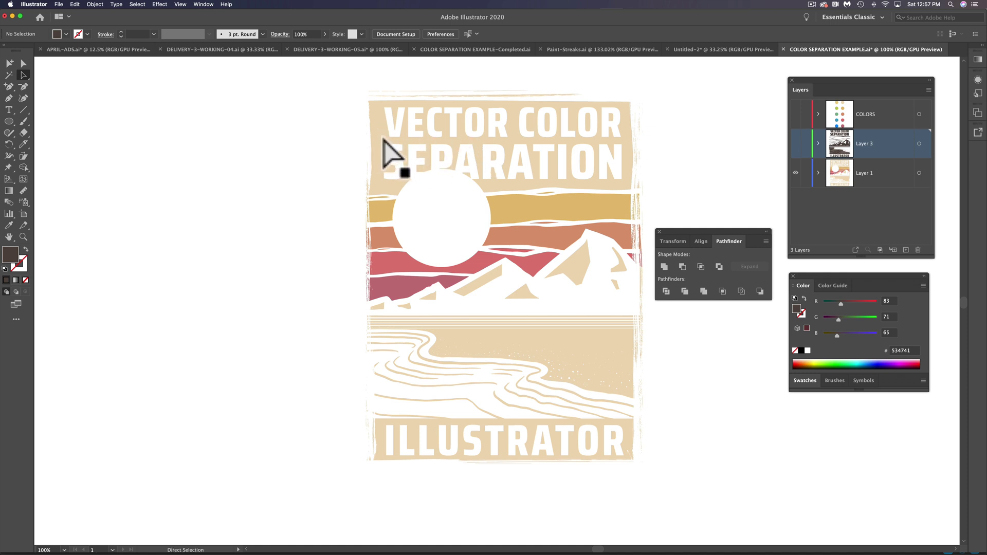
# - Move the cream lettering and shapes onto their own new layer, then hide and lock it
pyautogui.click(382, 140)
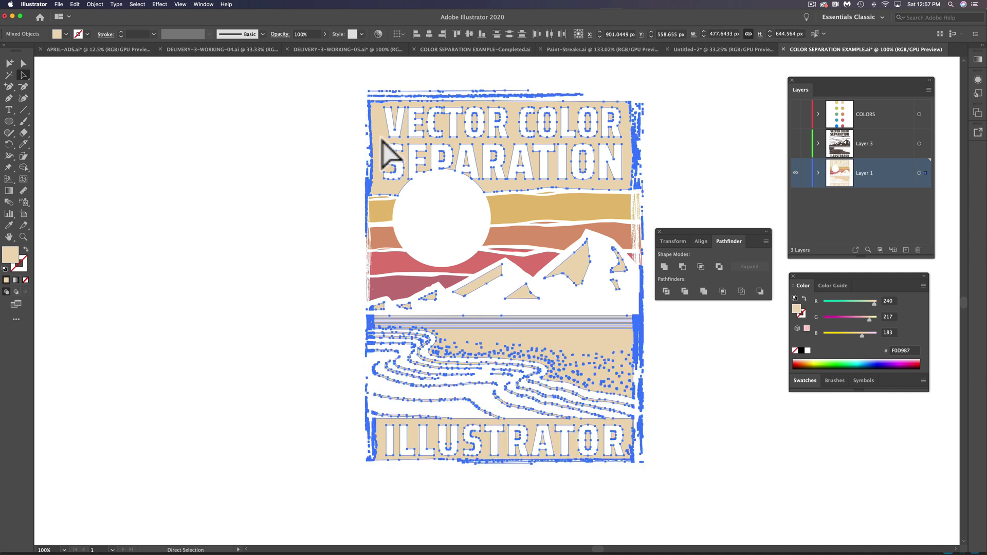
pyautogui.press('Delete')
pyautogui.click(905, 250)
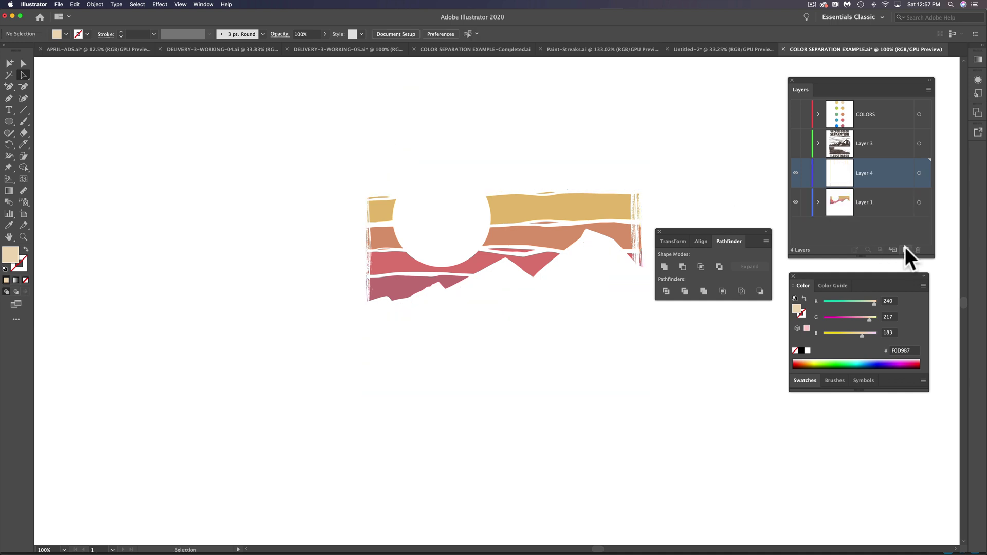
pyautogui.press('super+shift+v')
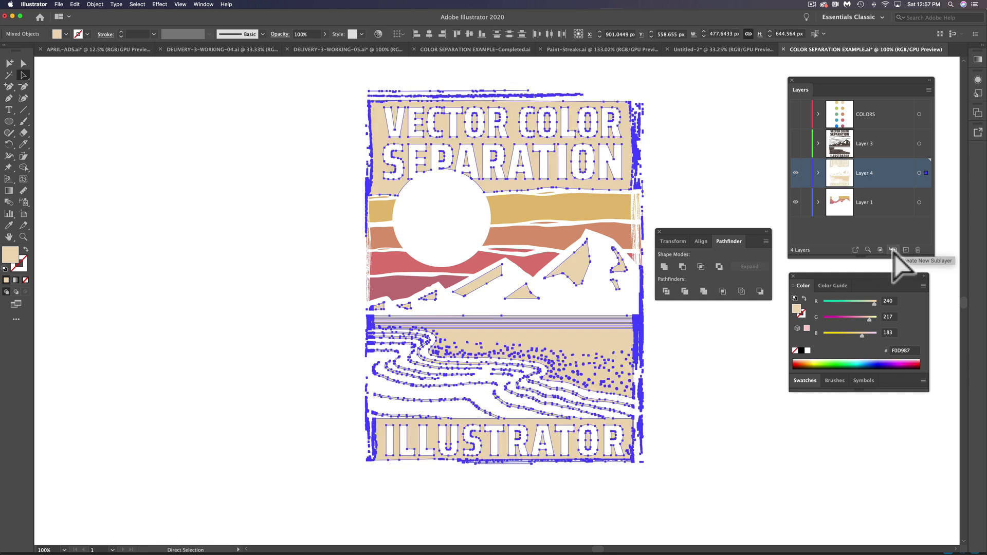
pyautogui.press('v')
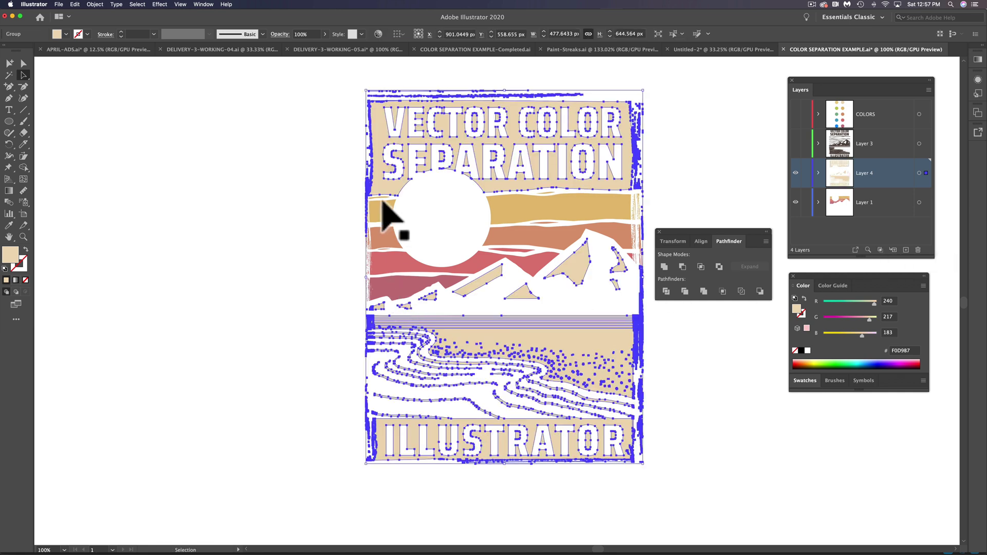
pyautogui.press('super+3')
# - Put the pink sunset band on its own new layer, then hide and lock it
pyautogui.click(905, 250)
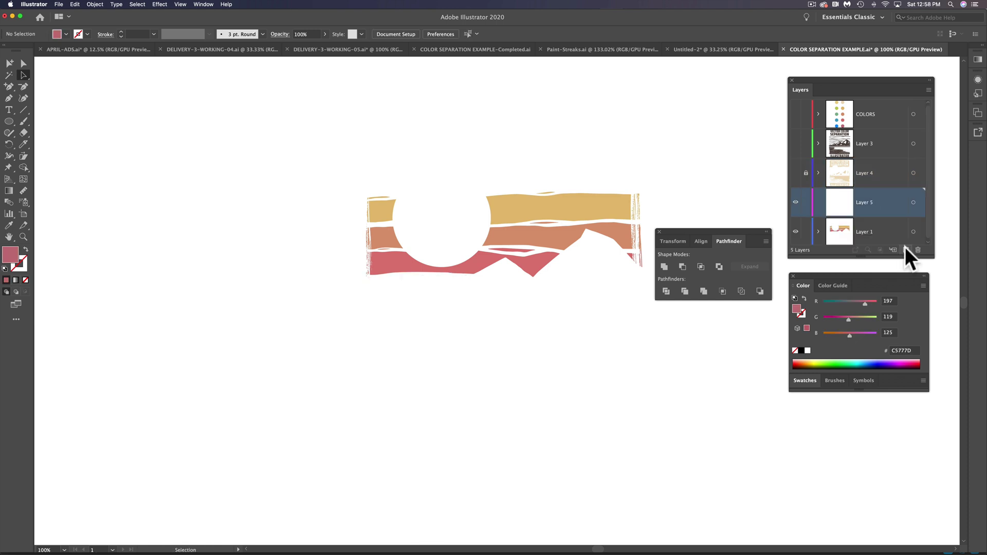
pyautogui.press('super+x')
pyautogui.click(903, 249)
pyautogui.press('super+shift+v')
pyautogui.press('super+3')
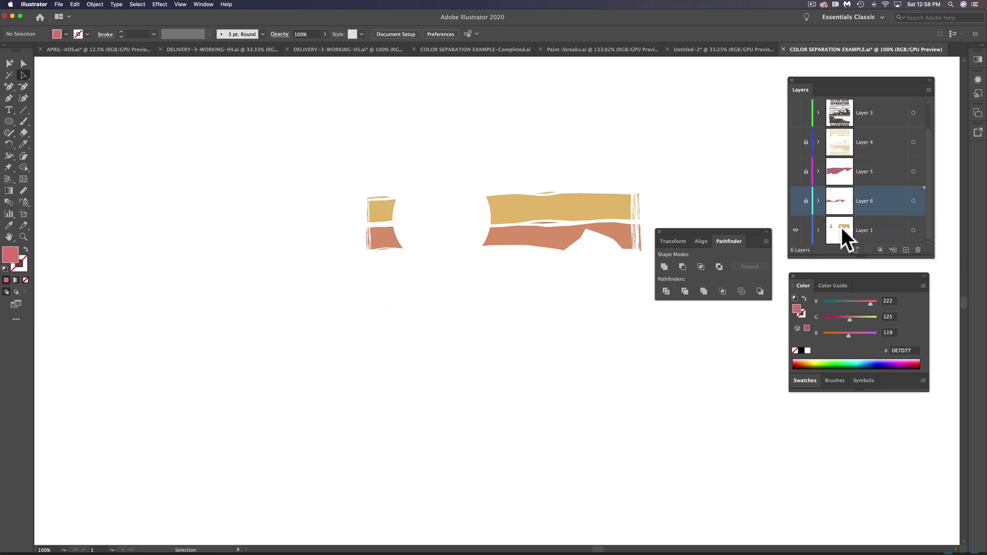
# - Move the orange sunset bands from Layer 1 onto their own hidden, locked layer
pyautogui.keyDown('alt'); pyautogui.click(812, 232); pyautogui.keyUp('alt')
pyautogui.press('super+x')
pyautogui.press('super+l')
pyautogui.press('super+shift+v')
pyautogui.press('super+3')
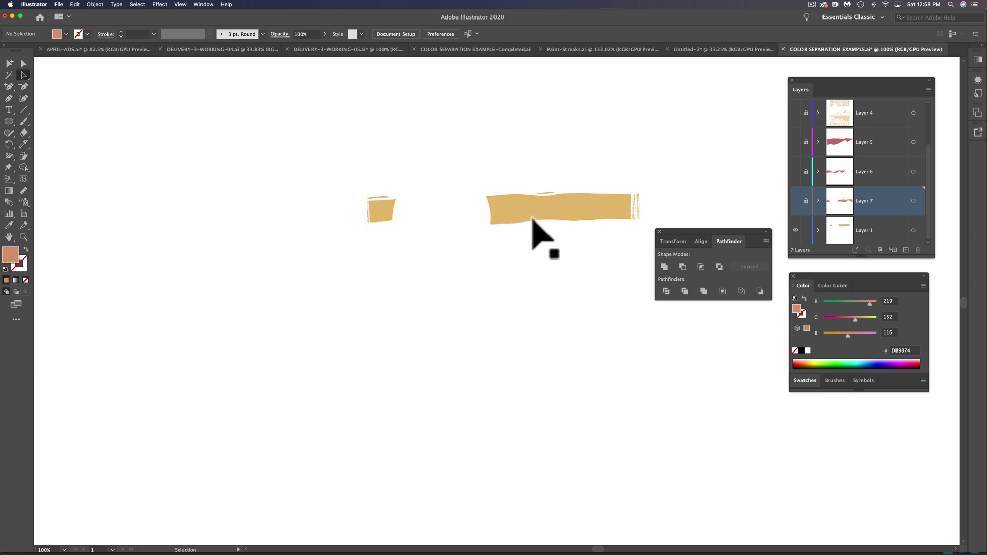
pyautogui.click(570, 218)
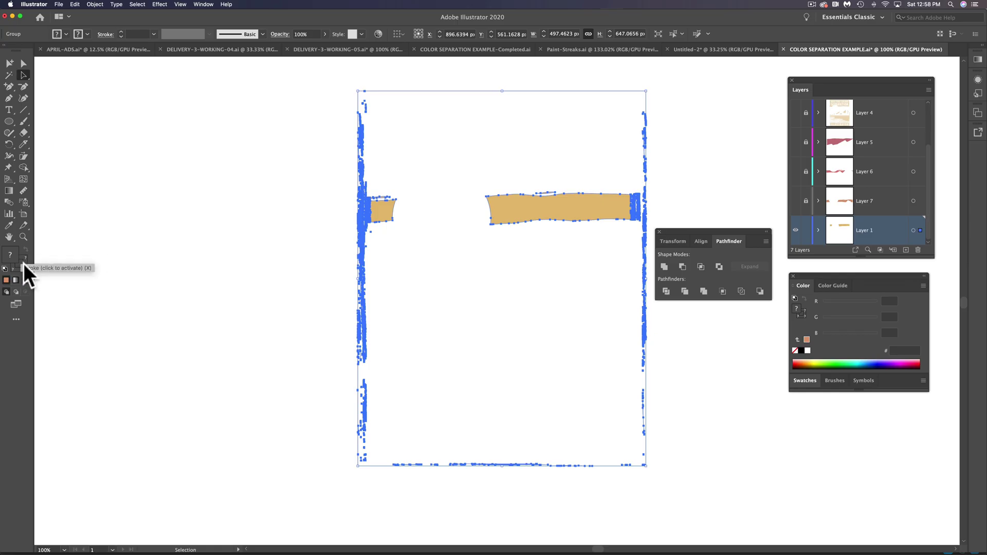
# - Select both yellow bands by fill, invert the selection, and delete the rough-edged frame
pyautogui.click(430, 217)
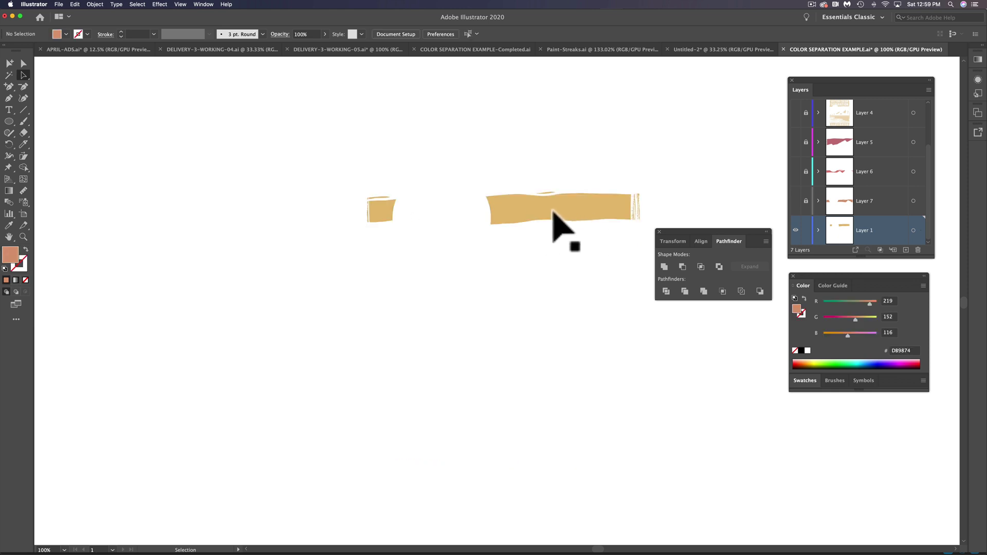
pyautogui.press('a')
pyautogui.click(553, 211)
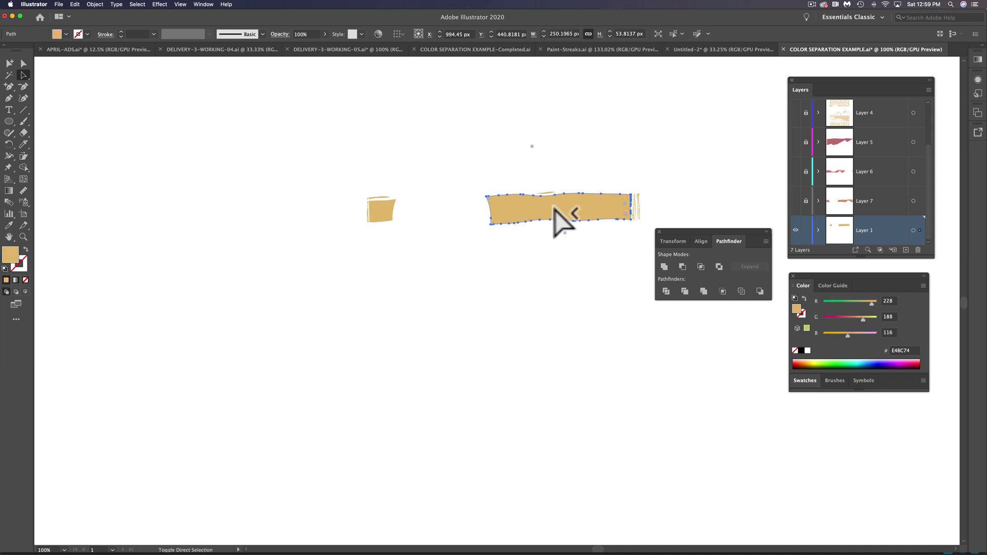
pyautogui.press('super+a')
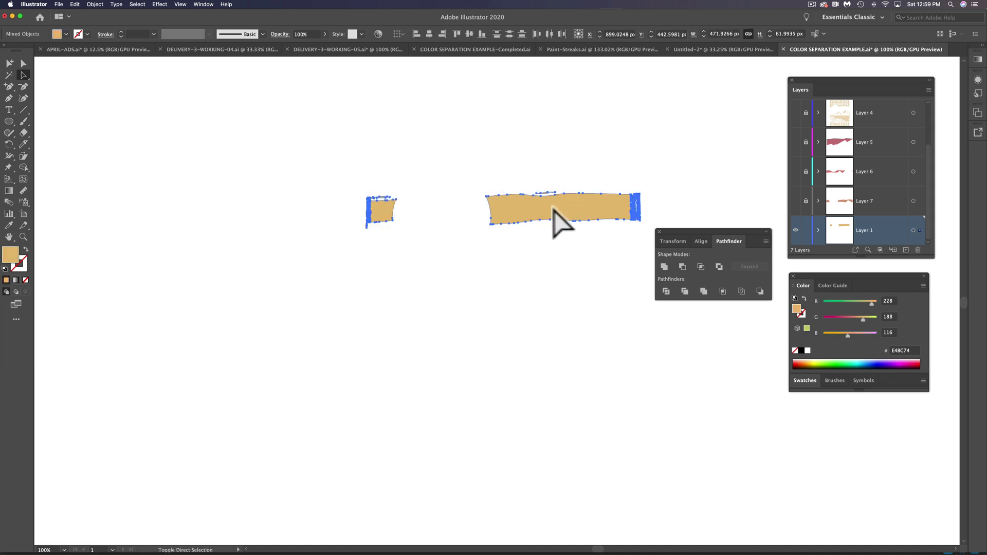
pyautogui.press('super+alt+2')
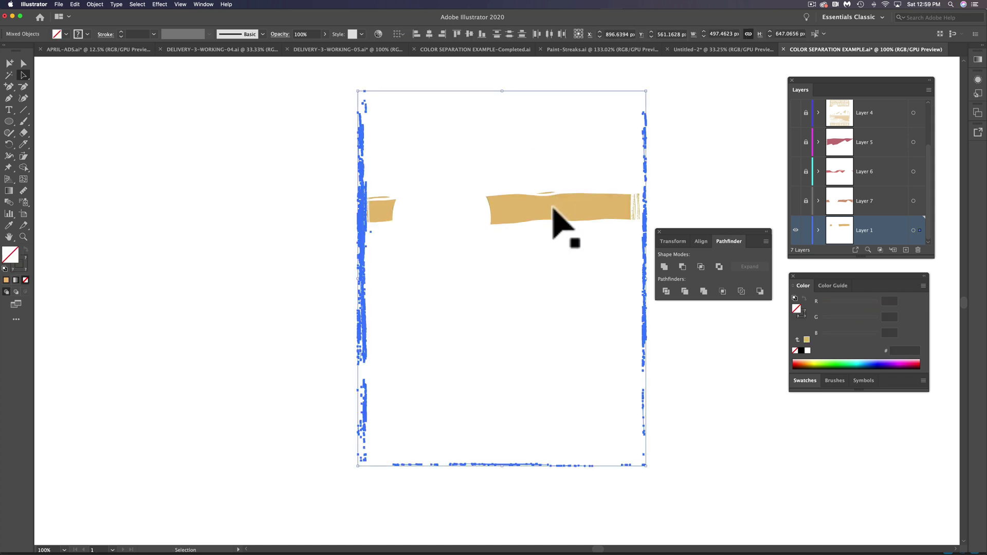
pyautogui.press('Delete')
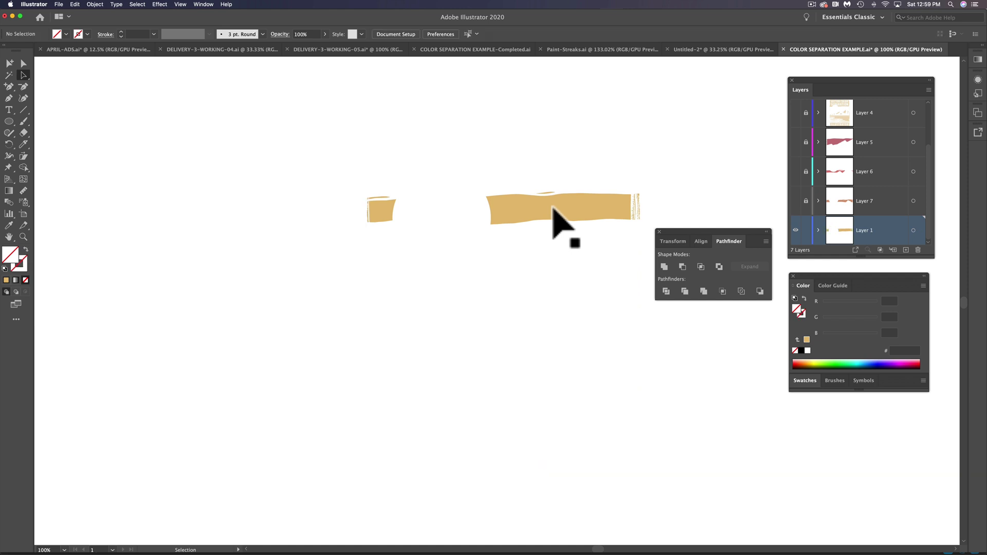
# - Turn visibility back on for Layers 7, 6, 4 and 3
pyautogui.click(795, 200)
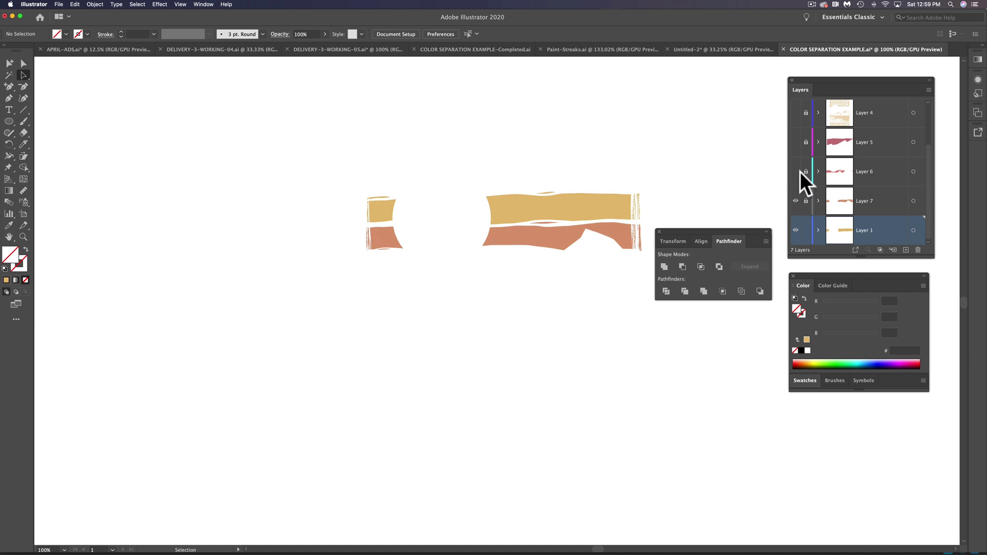
pyautogui.click(796, 172)
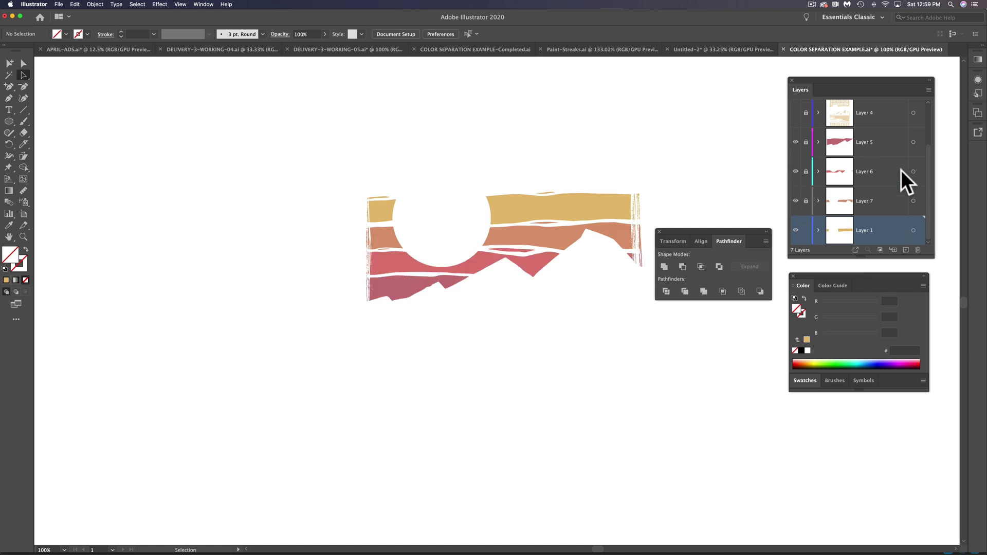
pyautogui.scroll(3, 913, 184)
pyautogui.click(796, 173)
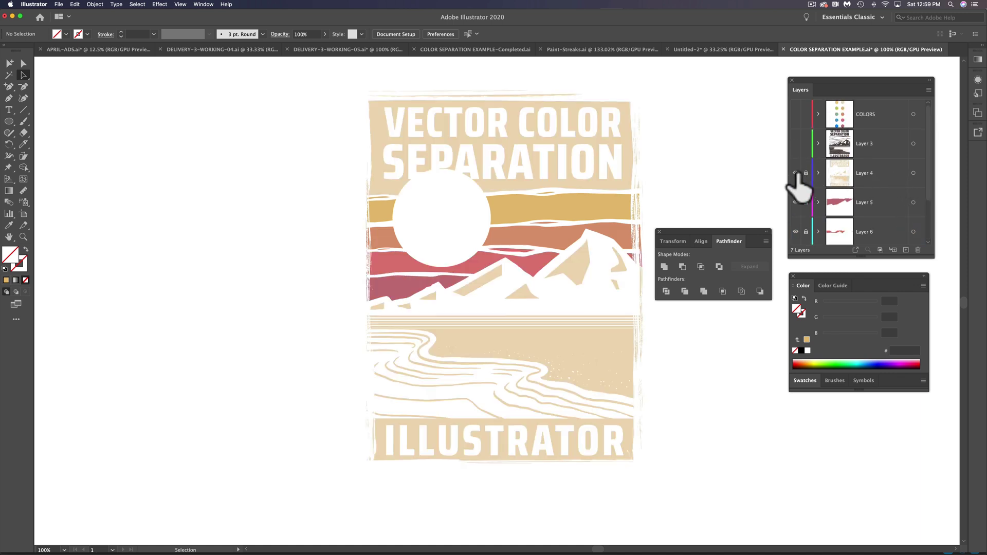
pyautogui.click(796, 144)
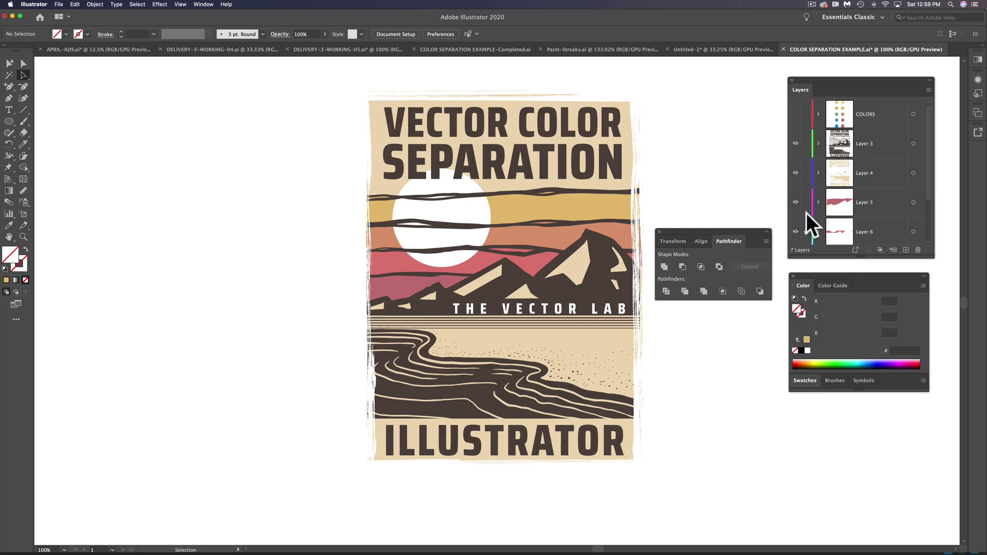
pyautogui.scroll(-3, 807, 214)
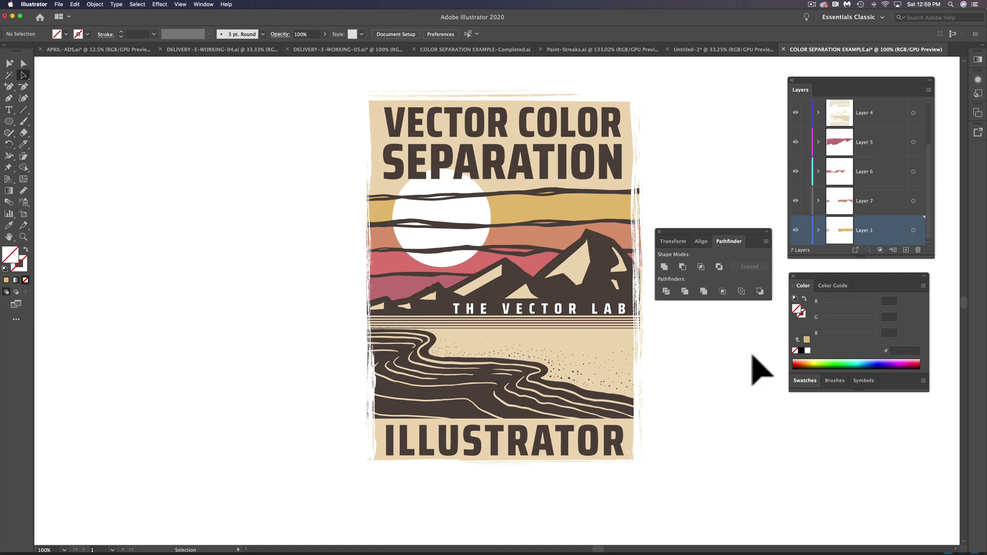
pyautogui.scroll(3, 893, 176)
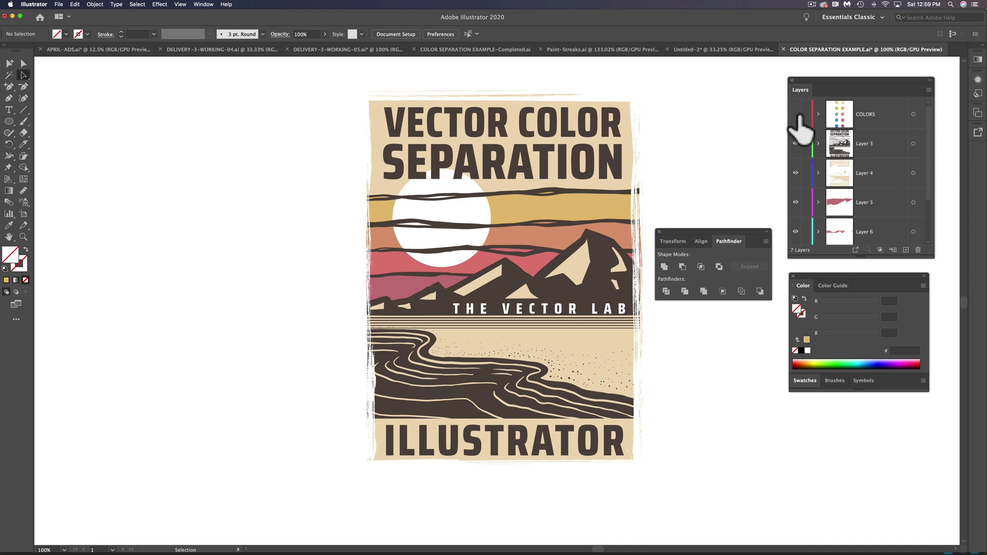
# - Show the COLORS layer, then duplicate Layer 3 through Layer 1 as copy layers
pyautogui.click(796, 114)
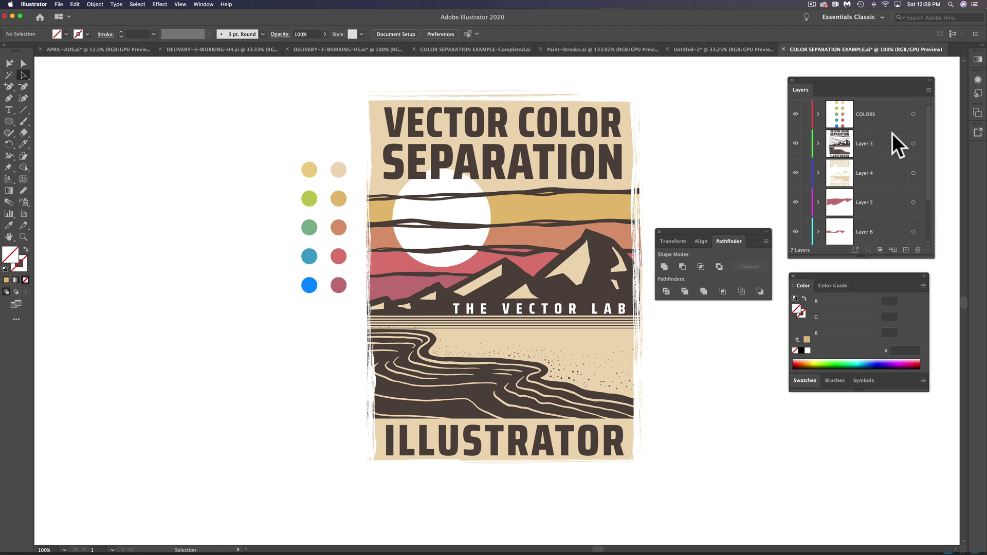
pyautogui.moveTo(930, 255); pyautogui.dragTo(931, 410)
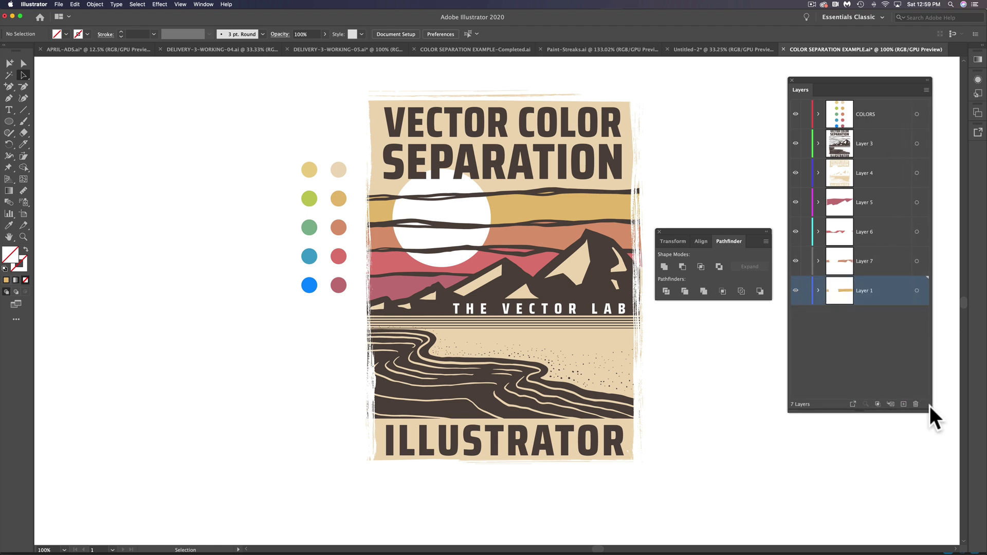
pyautogui.keyDown('shift'); pyautogui.click(872, 143); pyautogui.keyUp('shift')
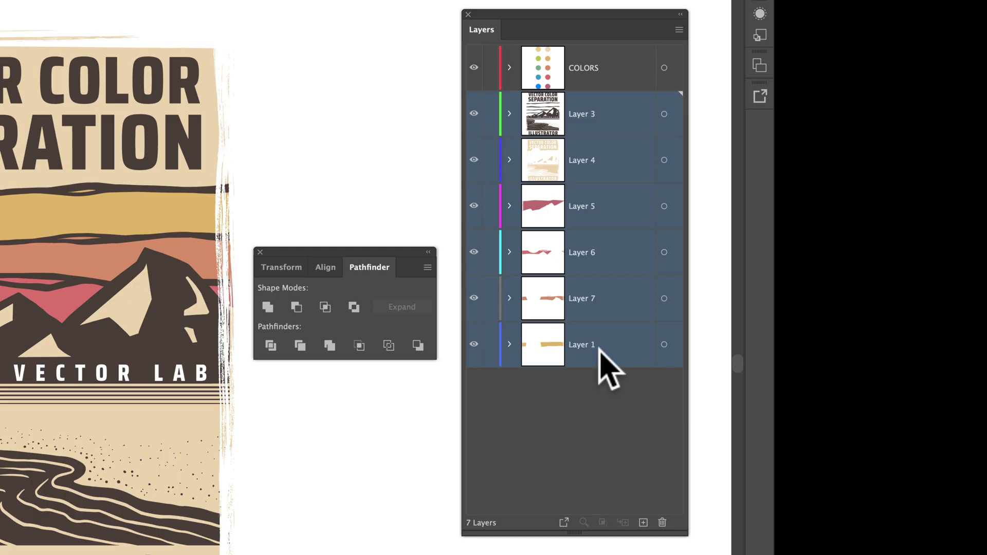
pyautogui.moveTo(876, 294); pyautogui.dragTo(905, 408)
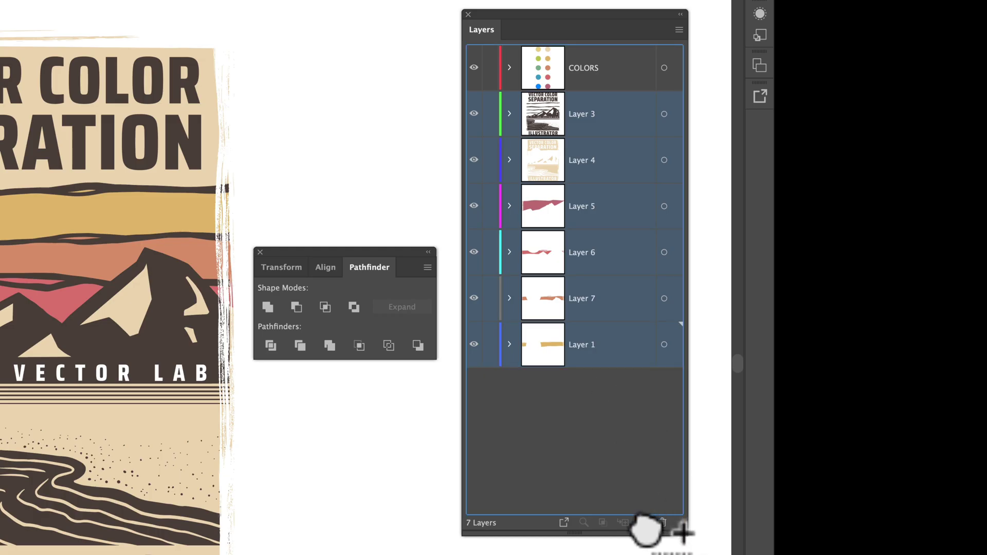
pyautogui.moveTo(646, 529); pyautogui.dragTo(645, 524)
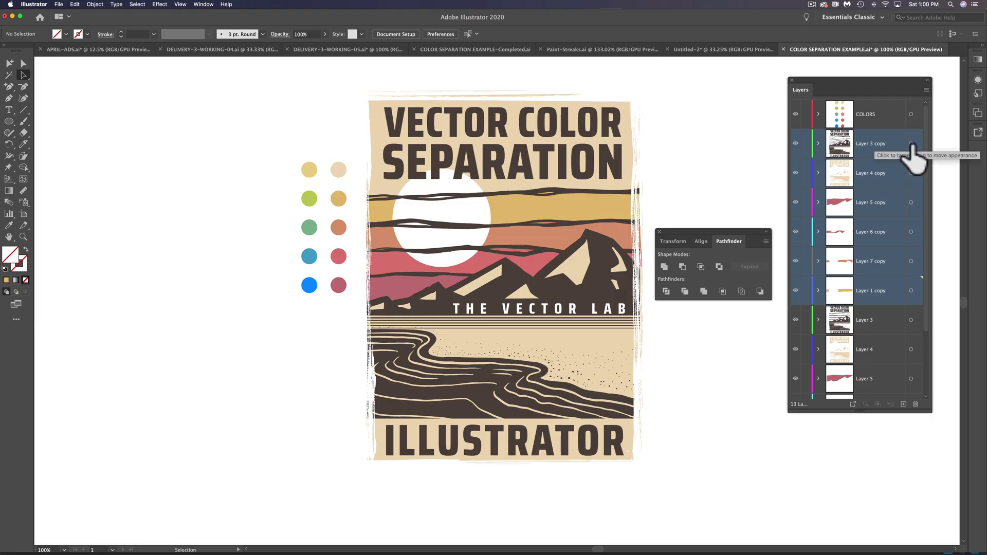
# - Select the artwork on all six copy layers and drag a duplicate poster left of the original
pyautogui.click(911, 144)
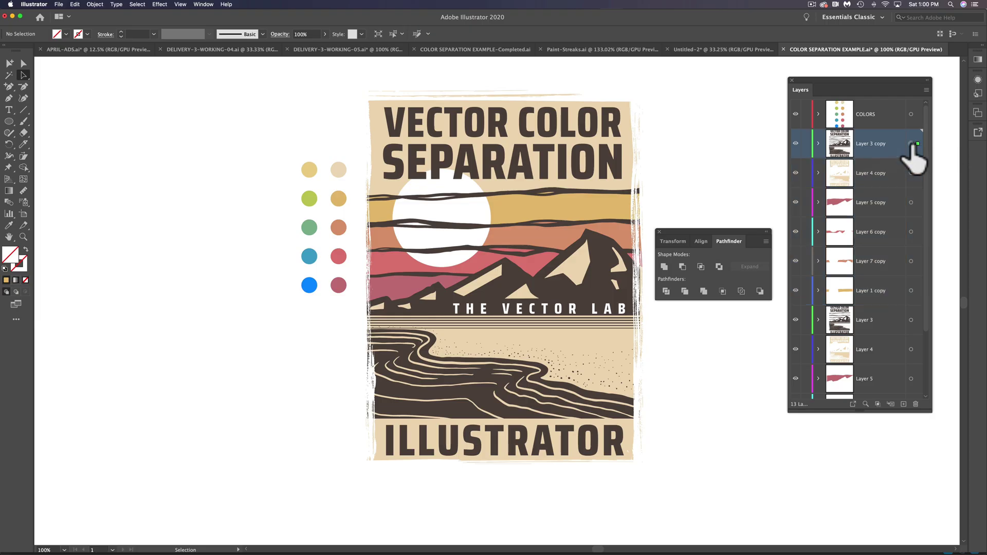
pyautogui.keyDown('shift'); pyautogui.click(911, 173); pyautogui.keyUp('shift')
pyautogui.keyDown('shift'); pyautogui.click(911, 202); pyautogui.keyUp('shift')
pyautogui.keyDown('shift'); pyautogui.click(911, 232); pyautogui.keyUp('shift')
pyautogui.keyDown('shift'); pyautogui.click(911, 261); pyautogui.keyUp('shift')
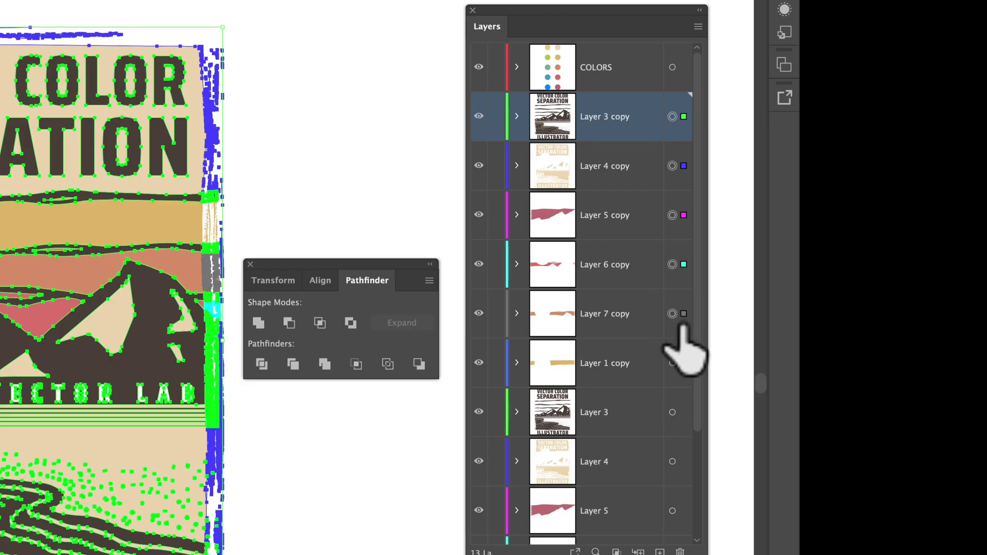
pyautogui.keyDown('shift'); pyautogui.click(672, 363); pyautogui.keyUp('shift')
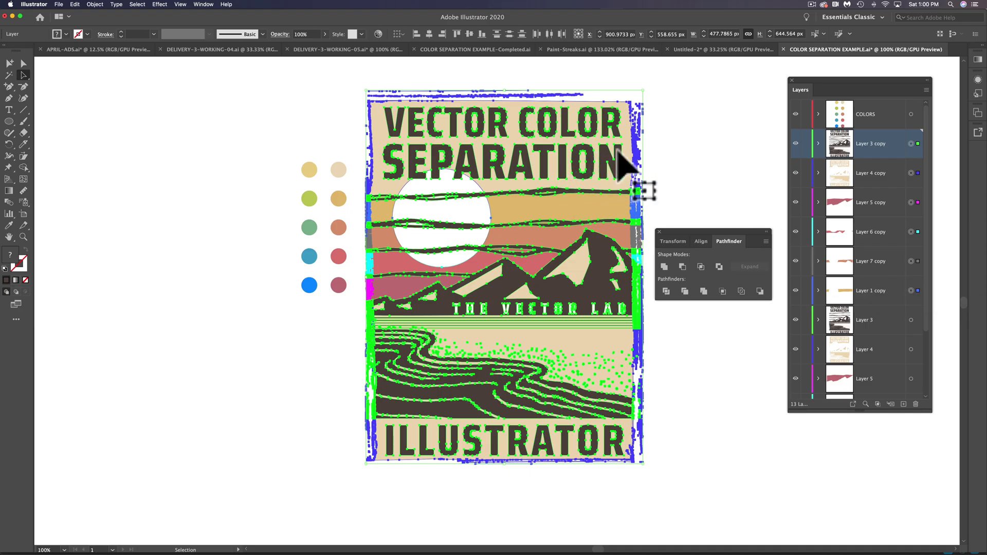
pyautogui.moveTo(628, 153); pyautogui.dragTo(289, 148)
pyautogui.moveTo(335, 110); pyautogui.dragTo(474, 128)
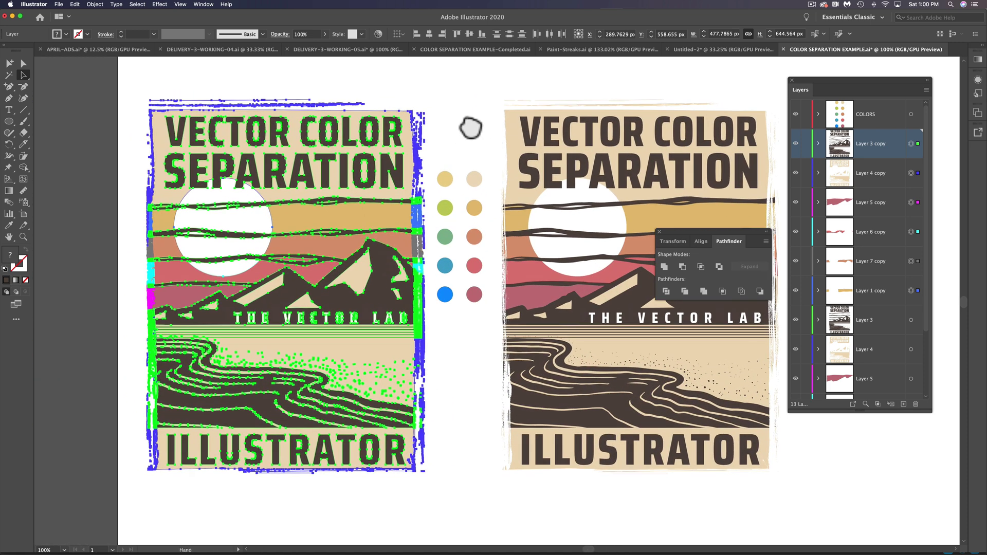
# - Eyedrop the cool swatches onto the left poster's sky bands: blue, teal, green and yellow-green
pyautogui.press('super+shift+a')
pyautogui.press('i')
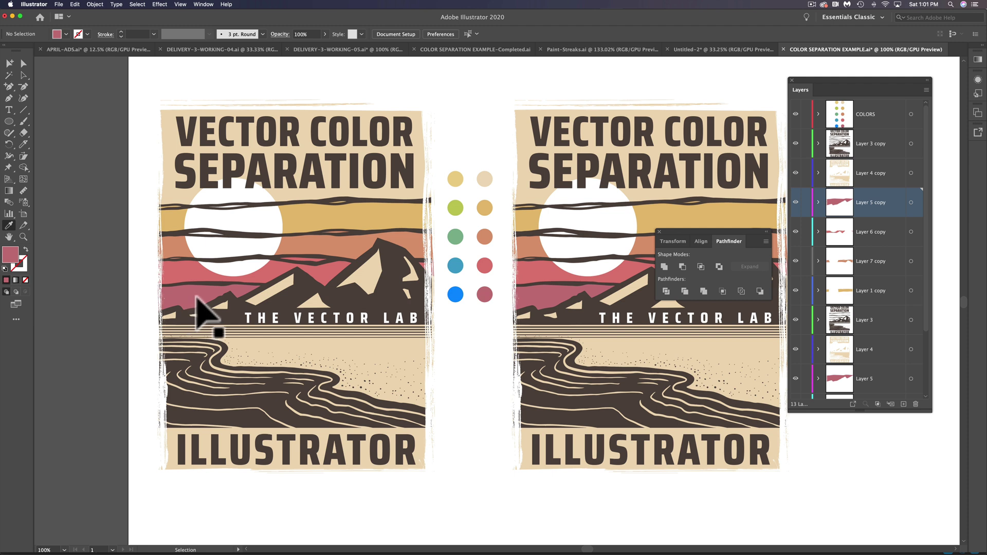
pyautogui.keyDown('super'); pyautogui.click(195, 297); pyautogui.keyUp('super')
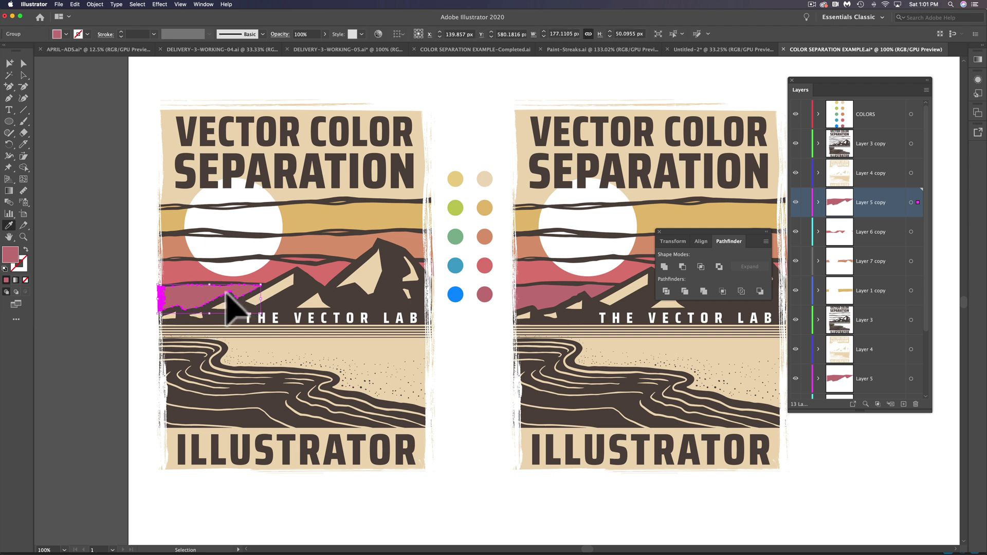
pyautogui.click(456, 294)
pyautogui.keyDown('super'); pyautogui.click(330, 280); pyautogui.keyUp('super')
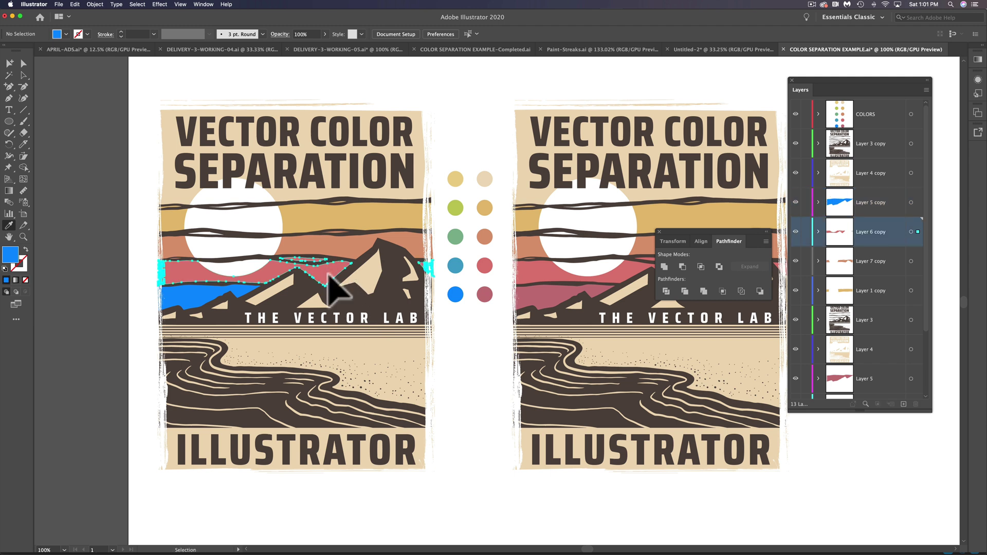
pyautogui.click(455, 265)
pyautogui.keyDown('super'); pyautogui.click(342, 249); pyautogui.keyUp('super')
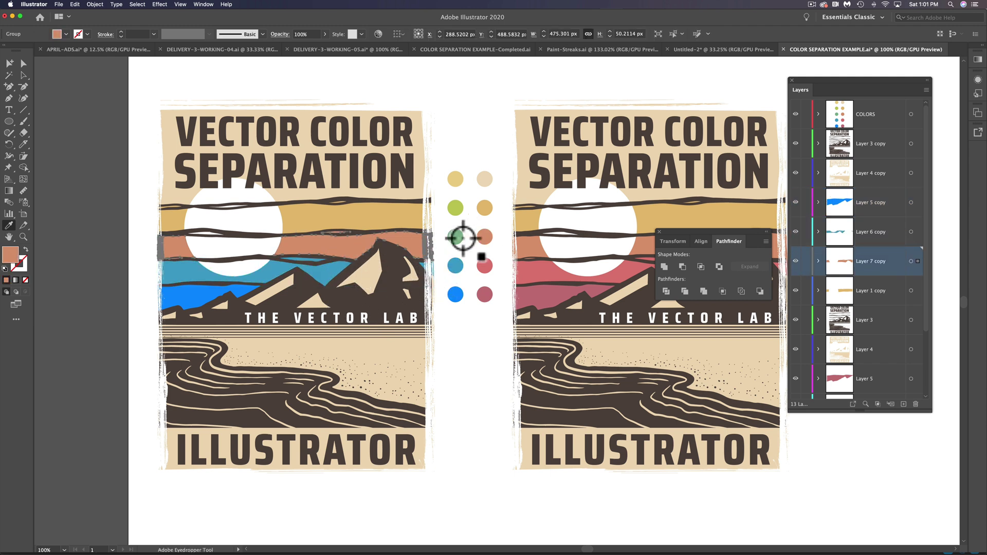
pyautogui.keyDown('super'); pyautogui.click(425, 217); pyautogui.keyUp('super')
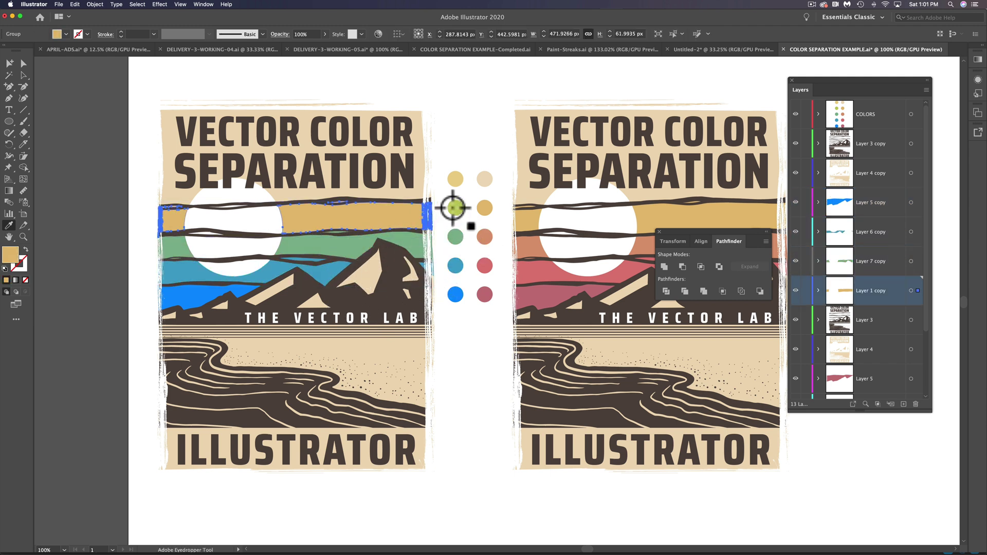
pyautogui.press('shift+super+a')
# - Move the floating panels off the artwork and reframe both posters in view
pyautogui.press('space')
pyautogui.moveTo(480, 274); pyautogui.dragTo(420, 274)
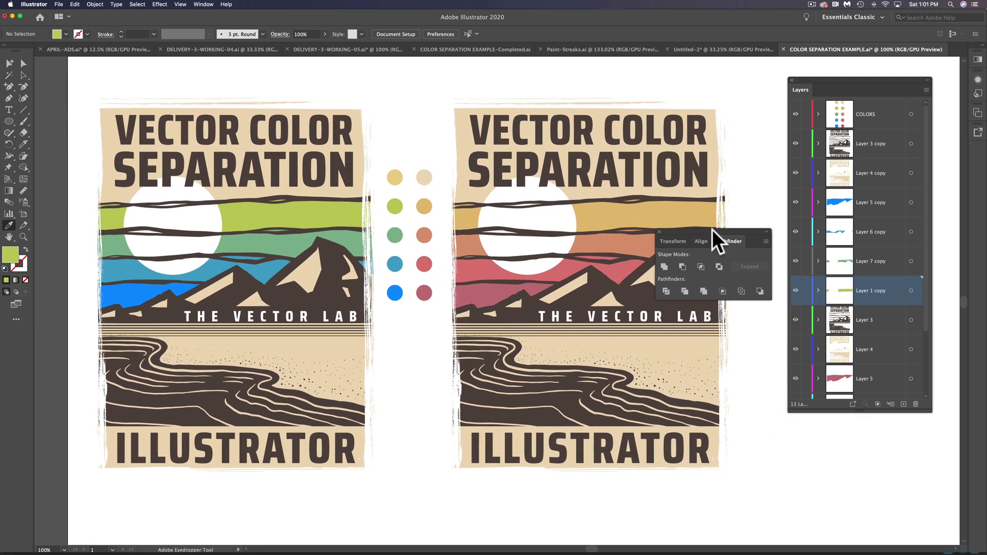
pyautogui.moveTo(713, 230); pyautogui.dragTo(826, 429)
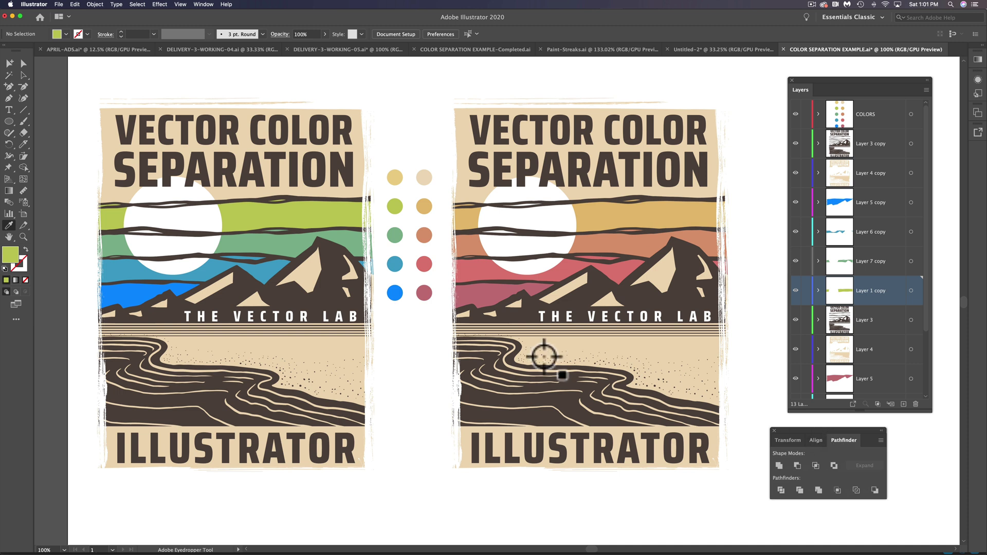
pyautogui.press('space')
pyautogui.moveTo(529, 341); pyautogui.dragTo(549, 342)
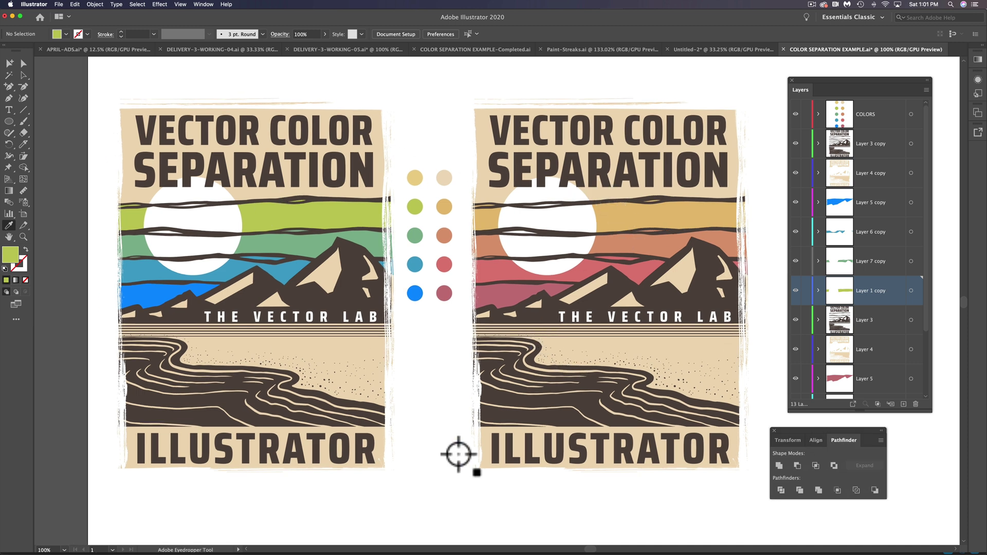